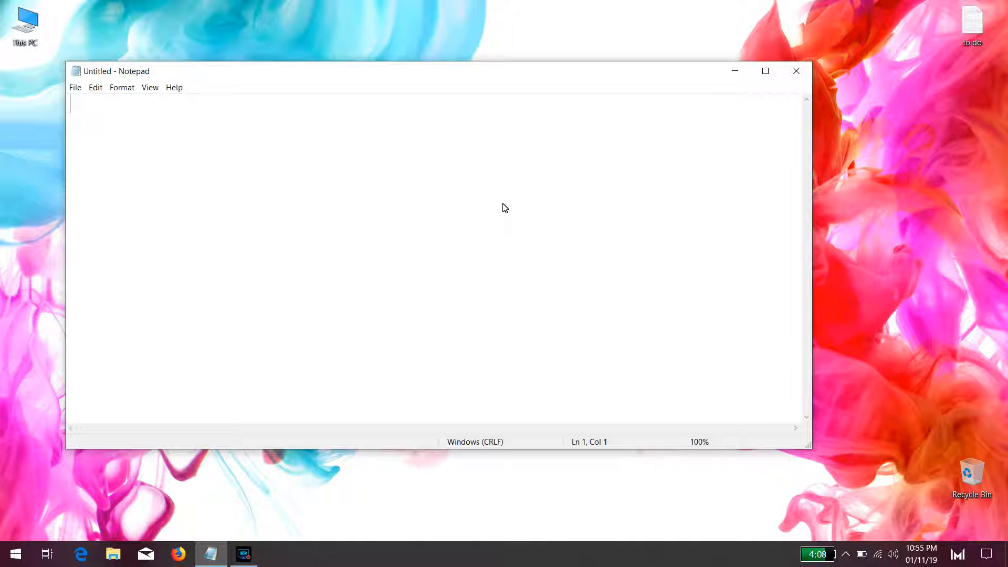
Step: Write the title "Pycharm - IDE for Python" in the empty note, followed by a blank line
text(Pycharm - IDE)
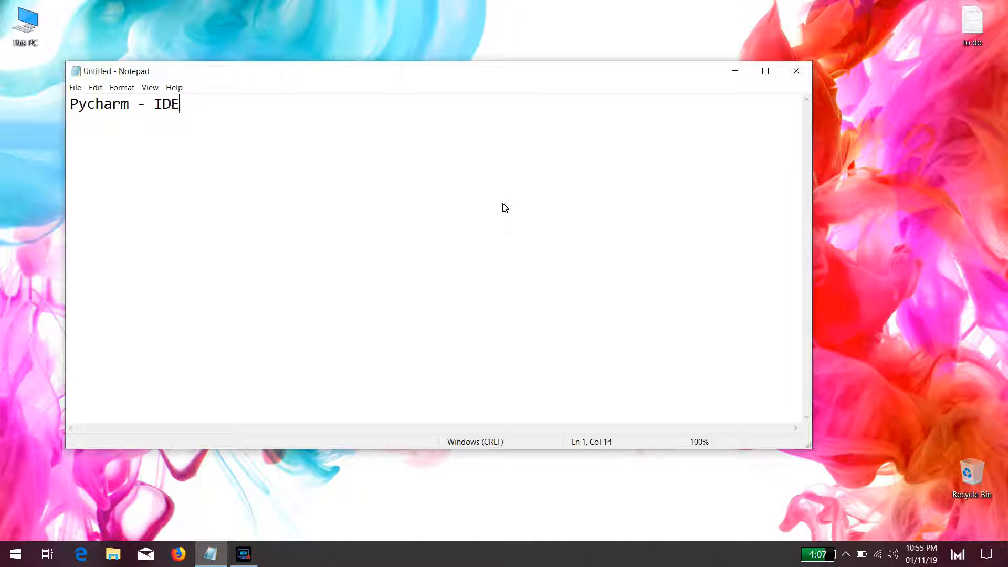
text( for Python)
key(Return)
key(Return)
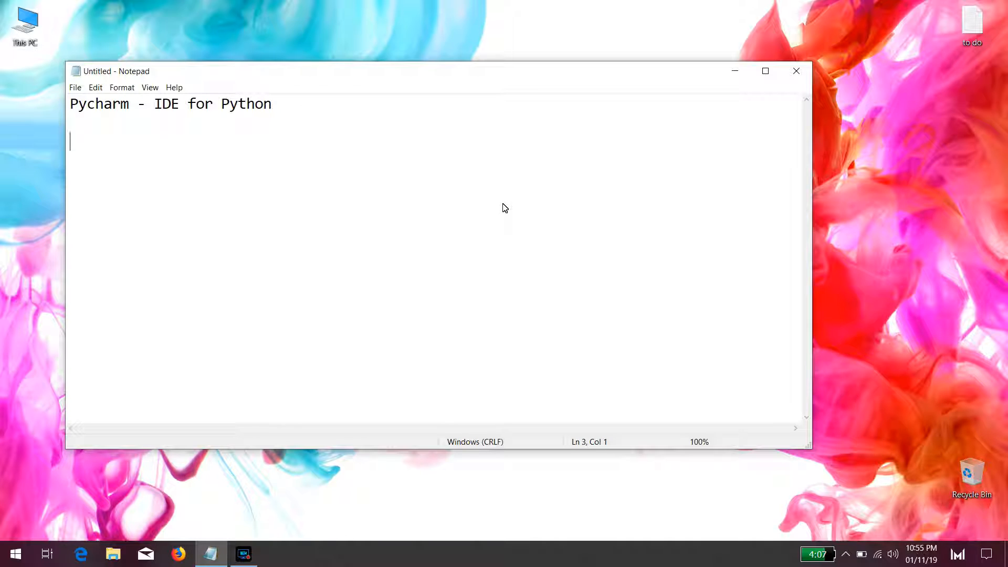
Step: Add the first list item "1. Download Pycharm Community version - free" below the title
text(1. Download Pyc)
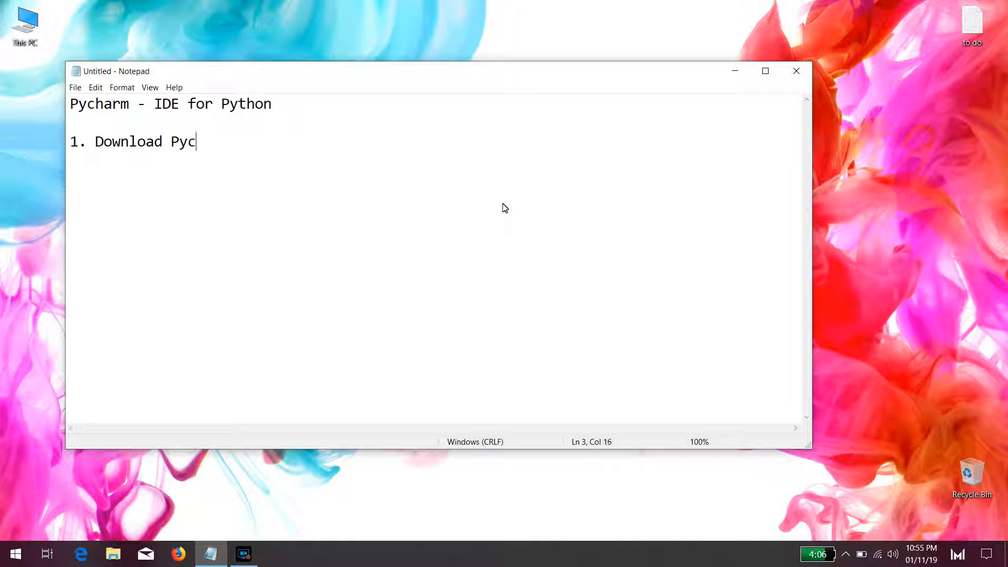
text(harm Community v)
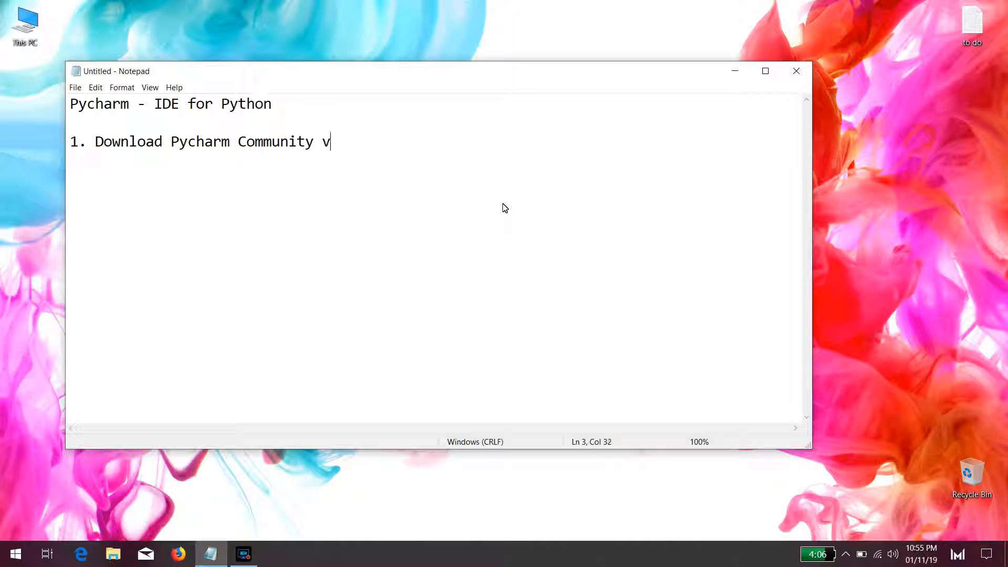
text(ersion - free)
key(Return)
Step: Add the second list item "2. We will link python to pycharm"
text(2. We )
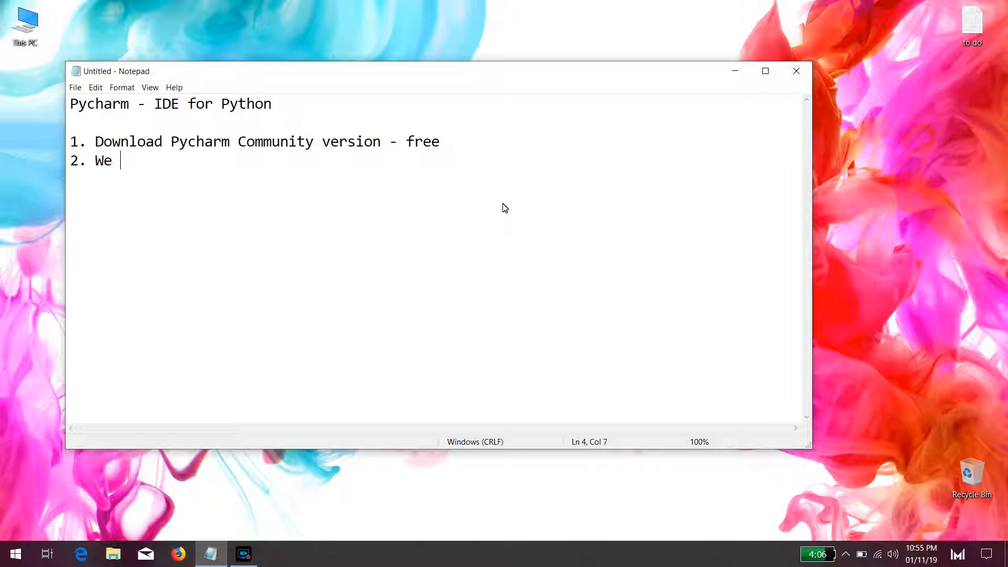
text(will link python to)
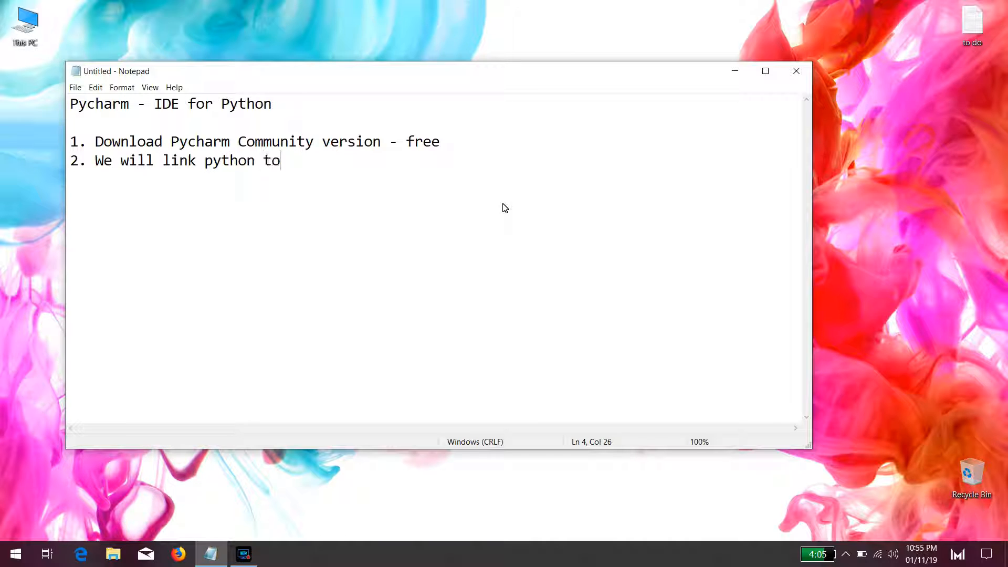
text( pycharm)
key(Return)
Step: Add the third list item "3. Create our first project in pycharm", replacing the mistaken first wording
text(3. we will run our firsy)
key(BackSpace)
key(BackSpace)
key(BackSpace)
key(BackSpace)
key(BackSpace)
key(BackSpace)
key(BackSpace)
key(BackSpace)
key(BackSpace)
key(BackSpace)
key(BackSpace)
key(BackSpace)
key(BackSpace)
key(BackSpace)
key(BackSpace)
key(BackSpace)
key(BackSpace)
key(BackSpace)
key(BackSpace)
key(BackSpace)
key(BackSpace)
text(Create our first project in pycharm)
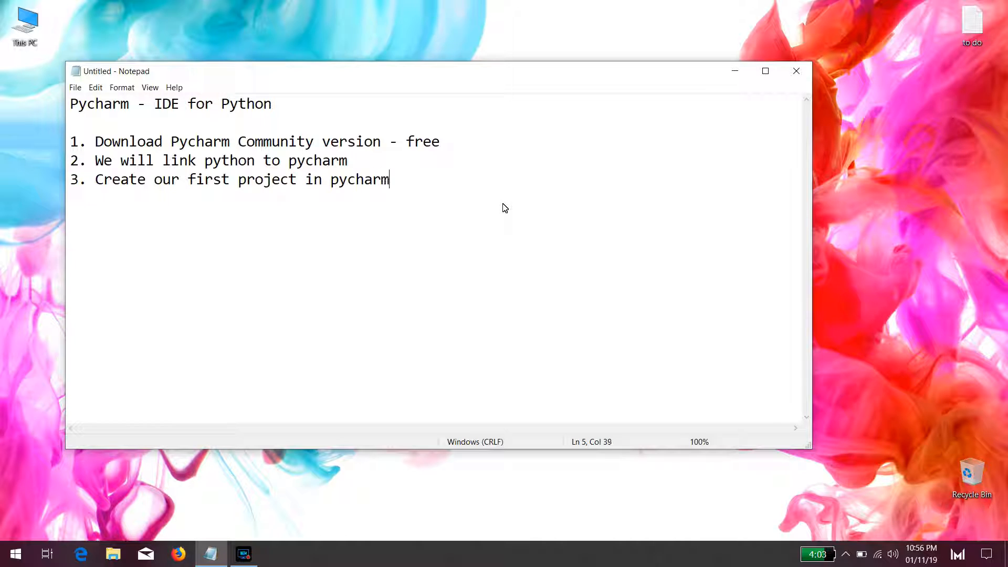
Step: Switch to Firefox, open Google and search for "pycharm"
click(178, 553)
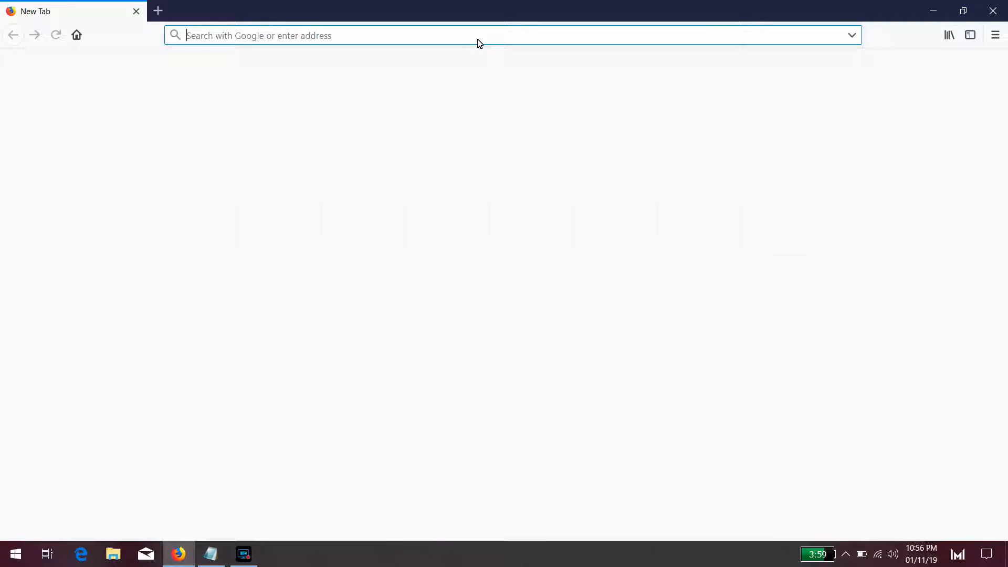
text(g)
key(Return)
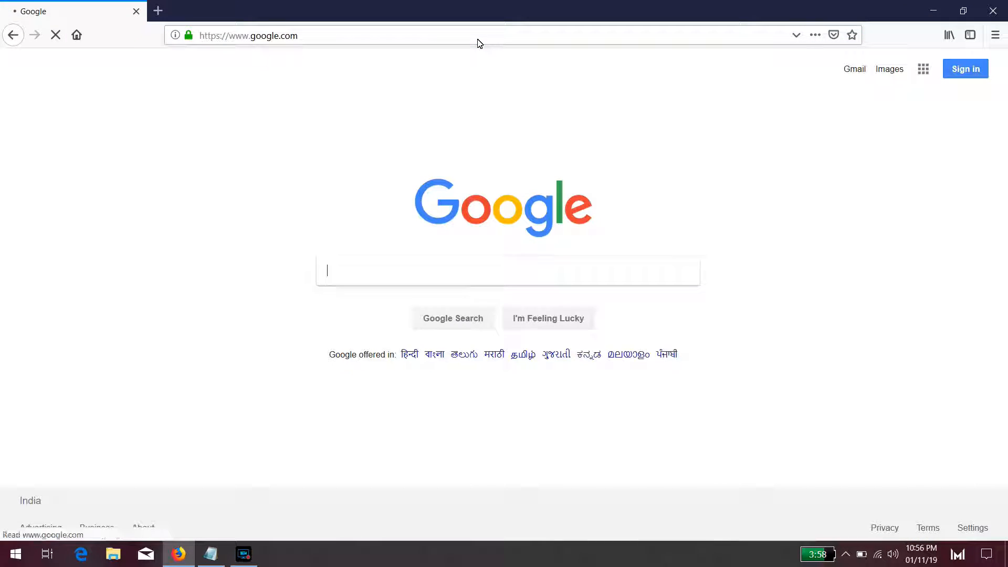
text(pycharm)
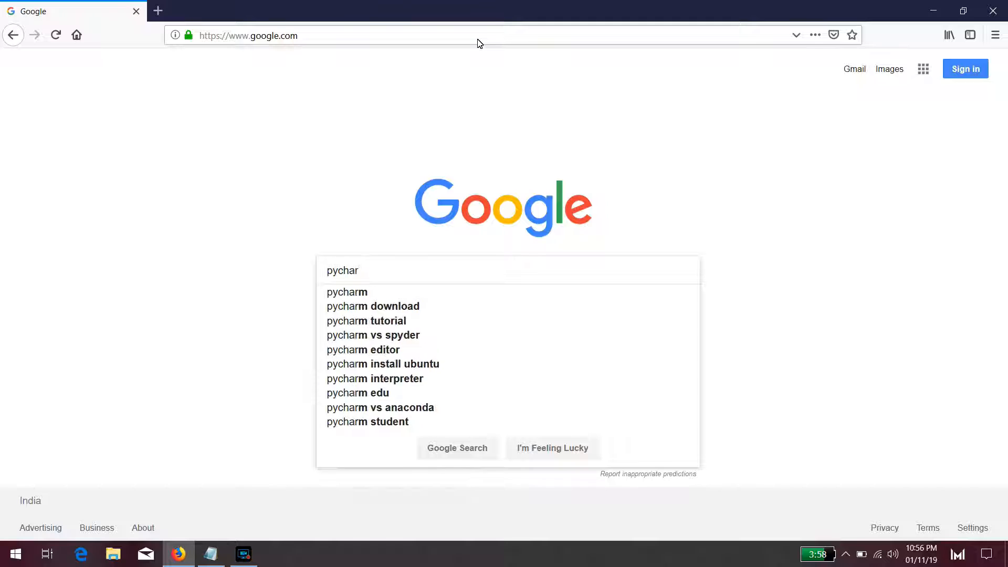
key(Return)
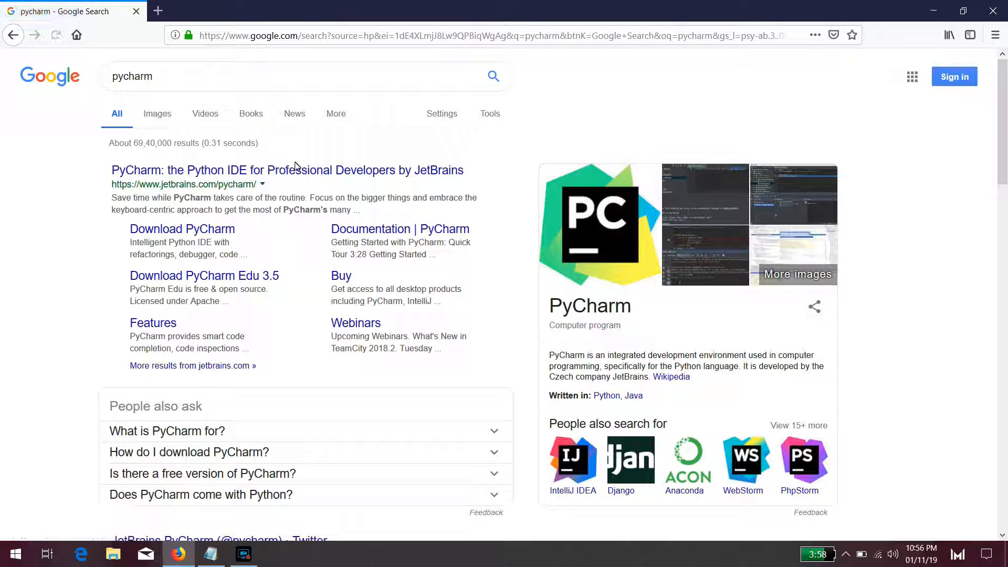
Step: Open the PyCharm download page on the JetBrains site and decline the cookie consent
click(287, 171)
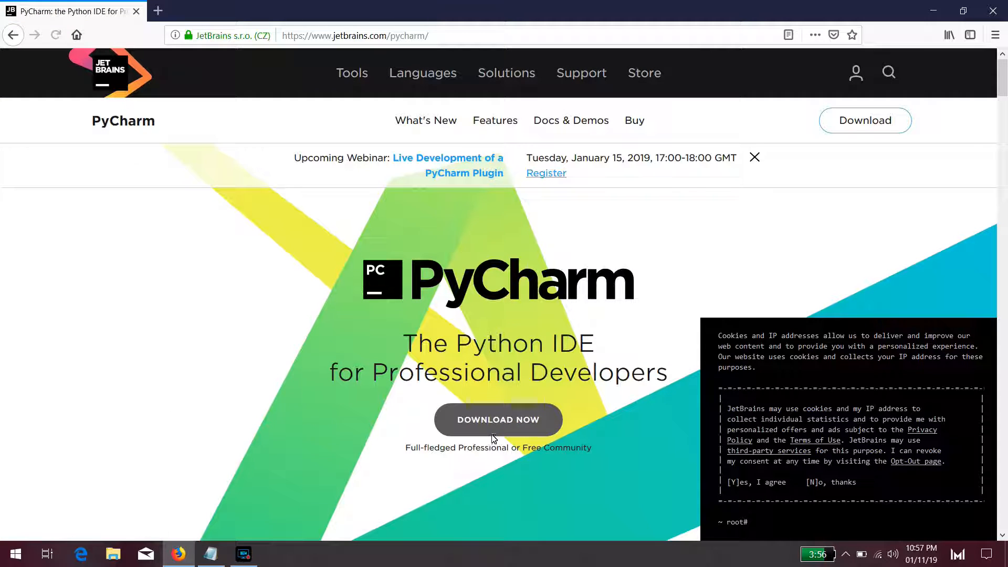
click(508, 418)
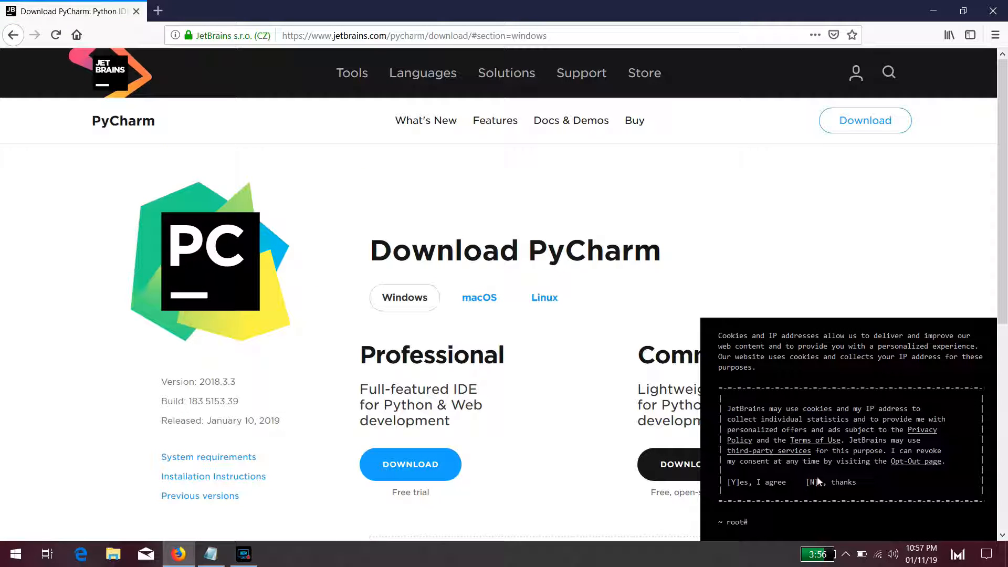
click(821, 483)
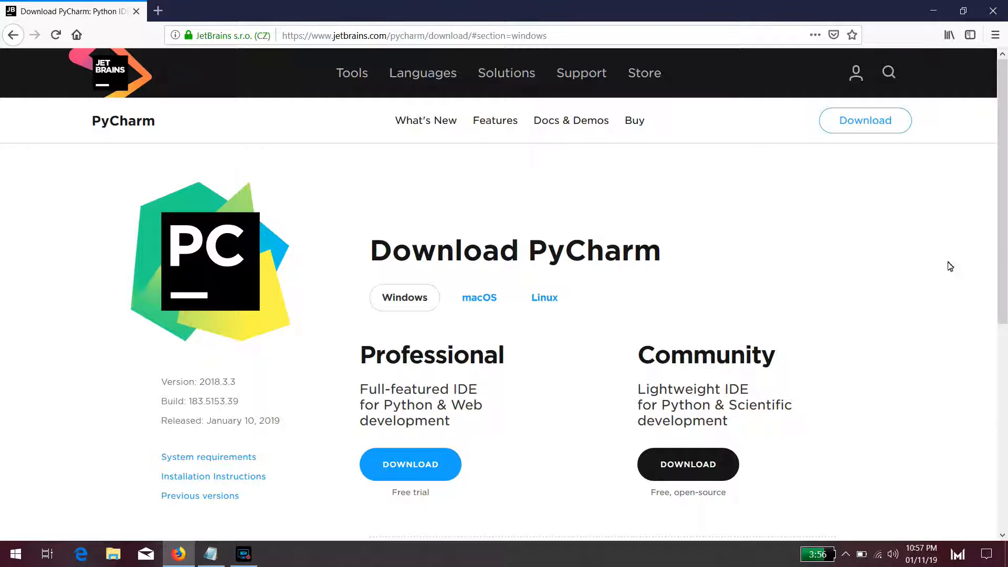
Step: Download the free Community edition of PyCharm for Windows and save the installer file
scroll(1006, 297, down, 3)
scroll(1006, 299, up, 1)
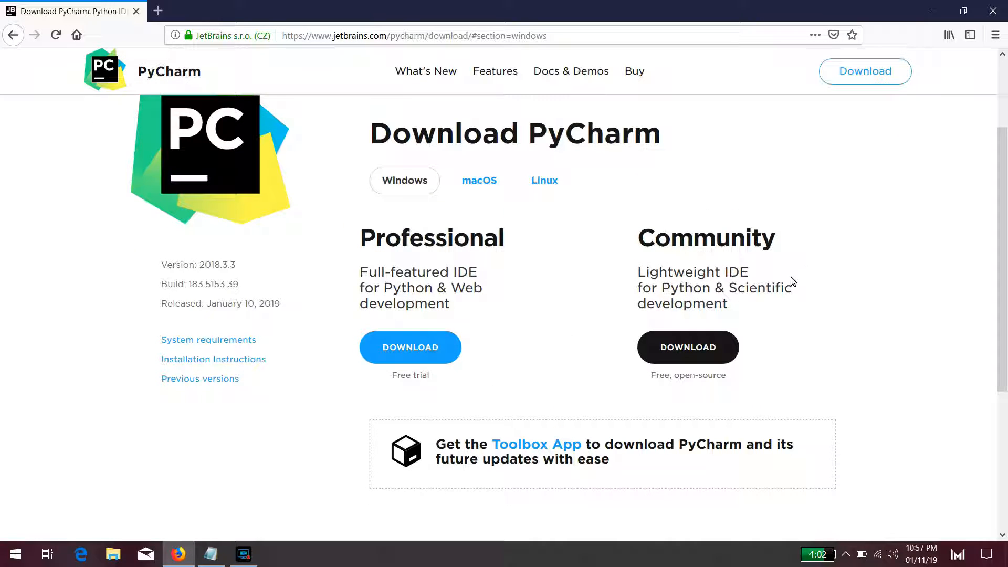
click(696, 346)
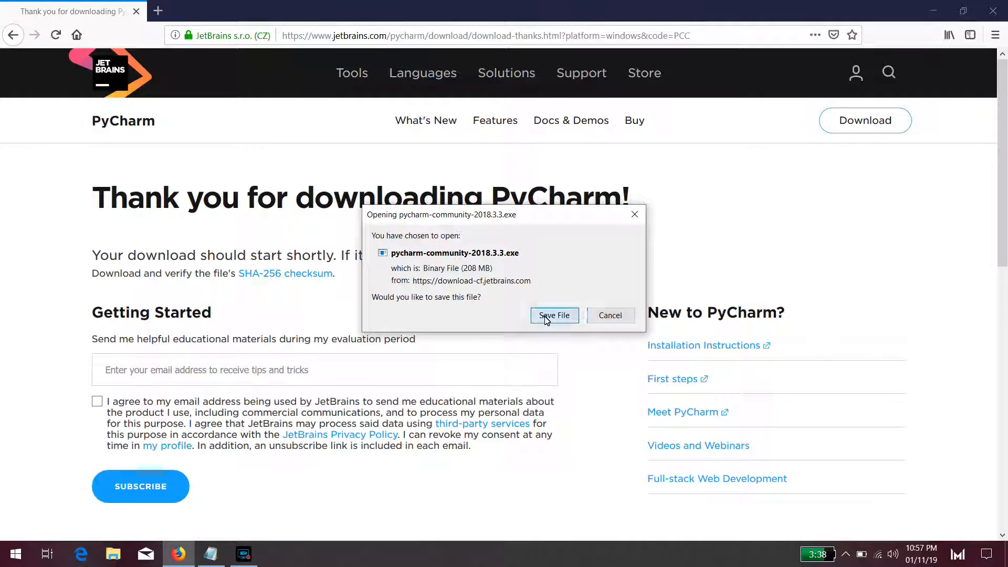
click(554, 314)
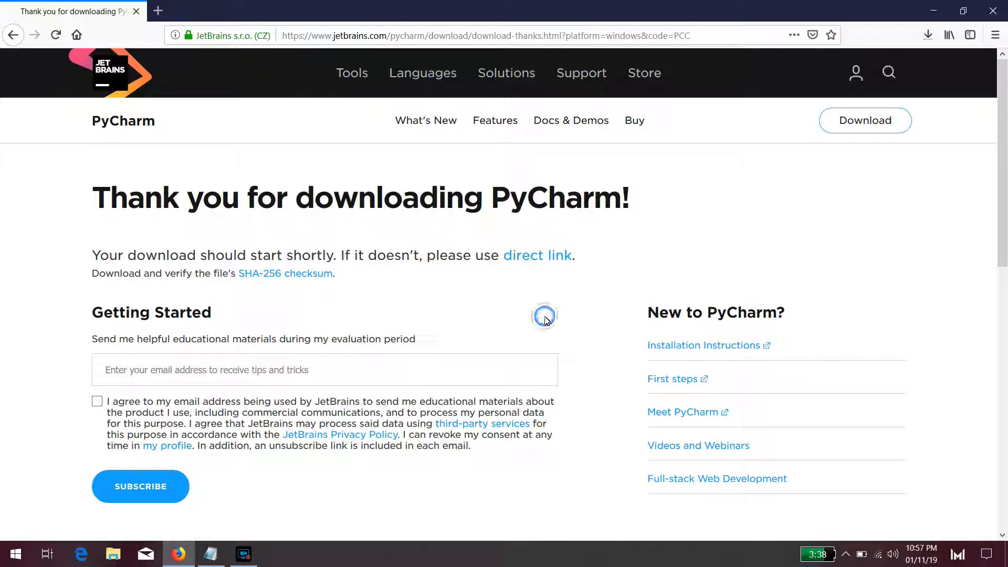
Step: Show the downloaded file in its folder and launch the pycharm-community-2018.3.3 installer
click(929, 34)
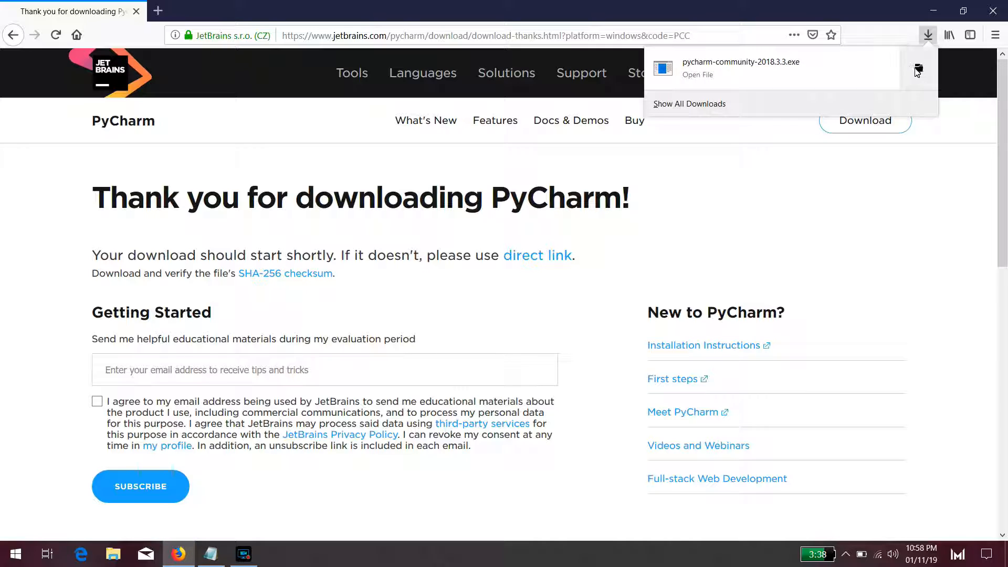
click(916, 71)
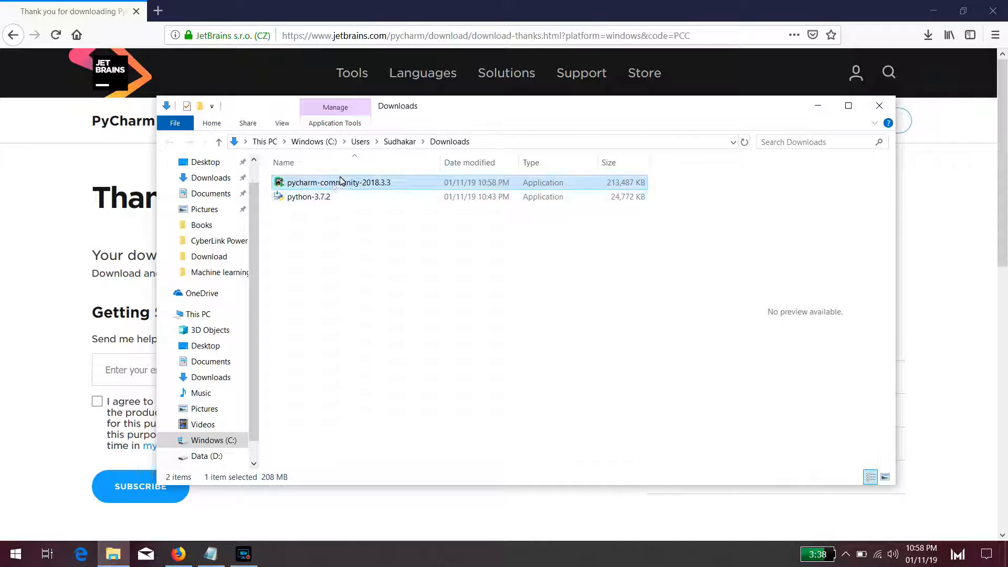
double_click(337, 183)
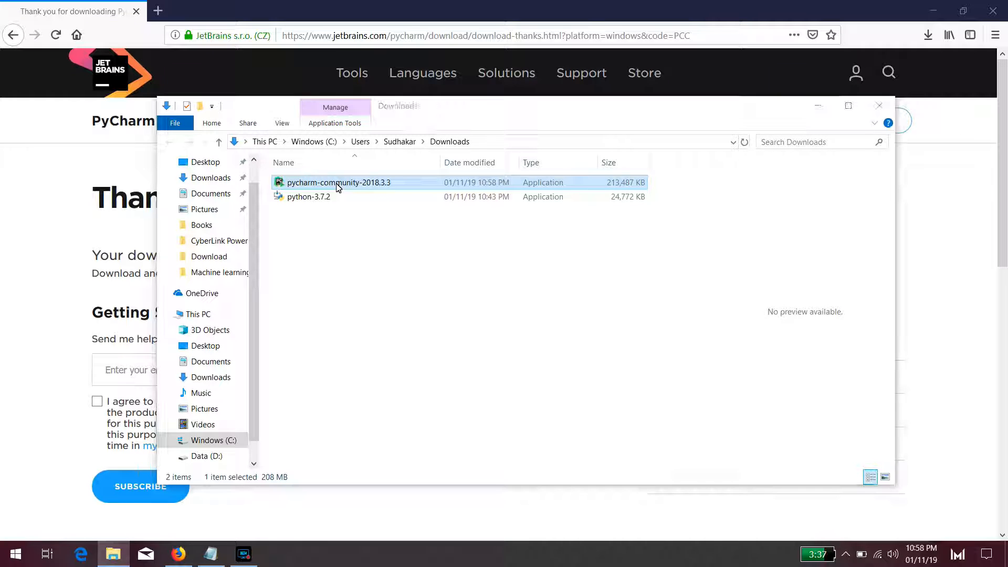
click(895, 123)
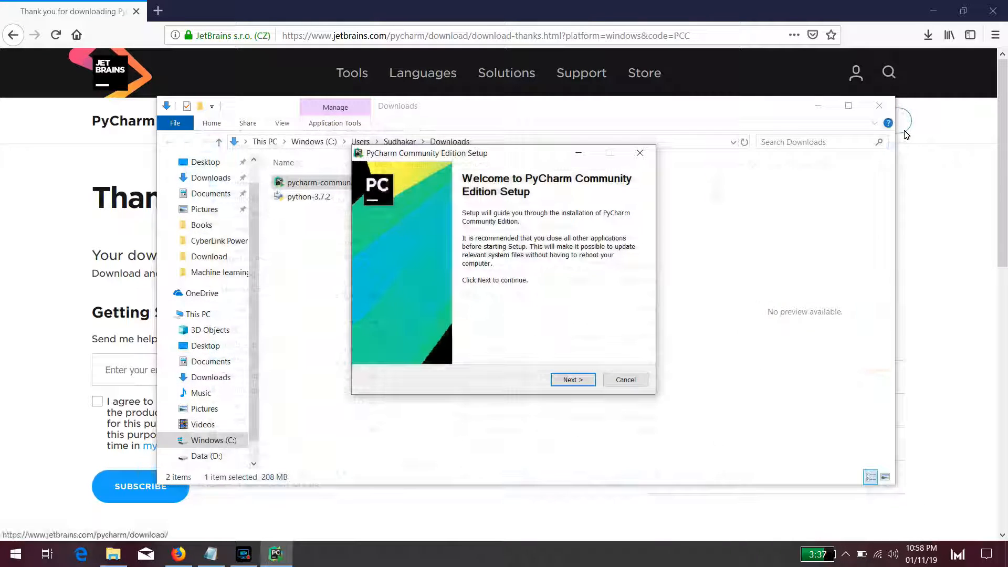
Step: Install PyCharm in the default folder with a 64-bit launcher desktop shortcut and .py association, and show the installation details
key(Return)
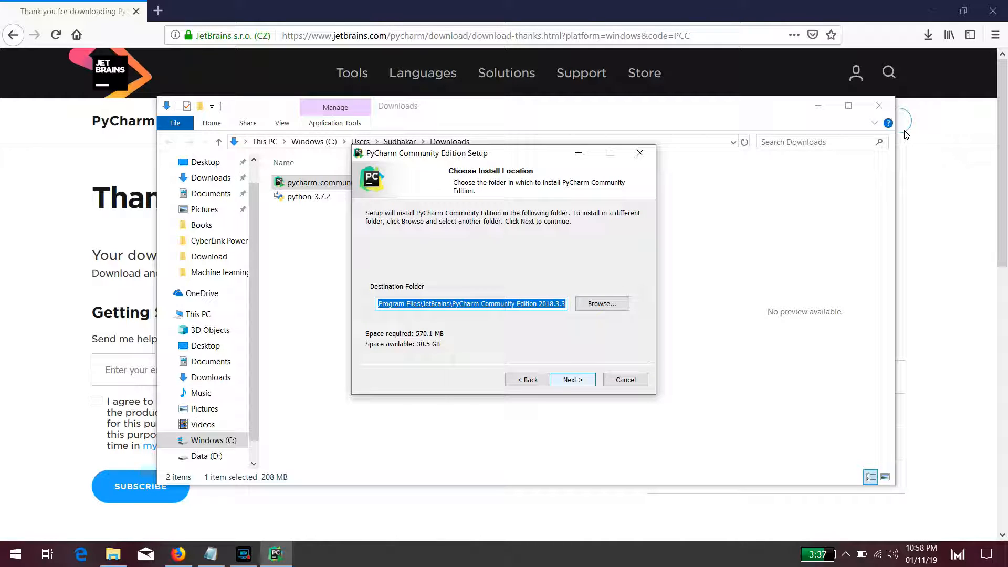
key(Return)
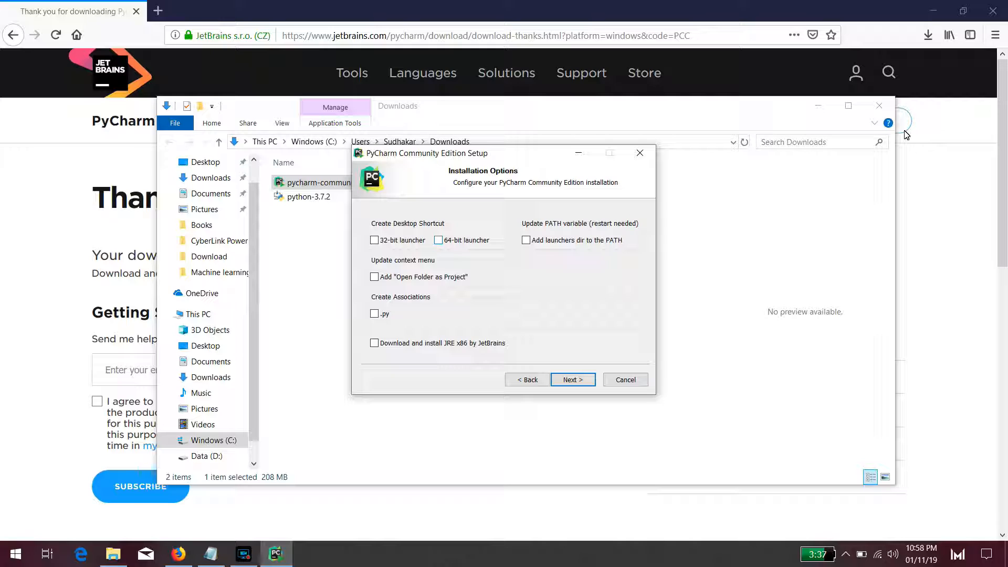
key(space)
key(space)
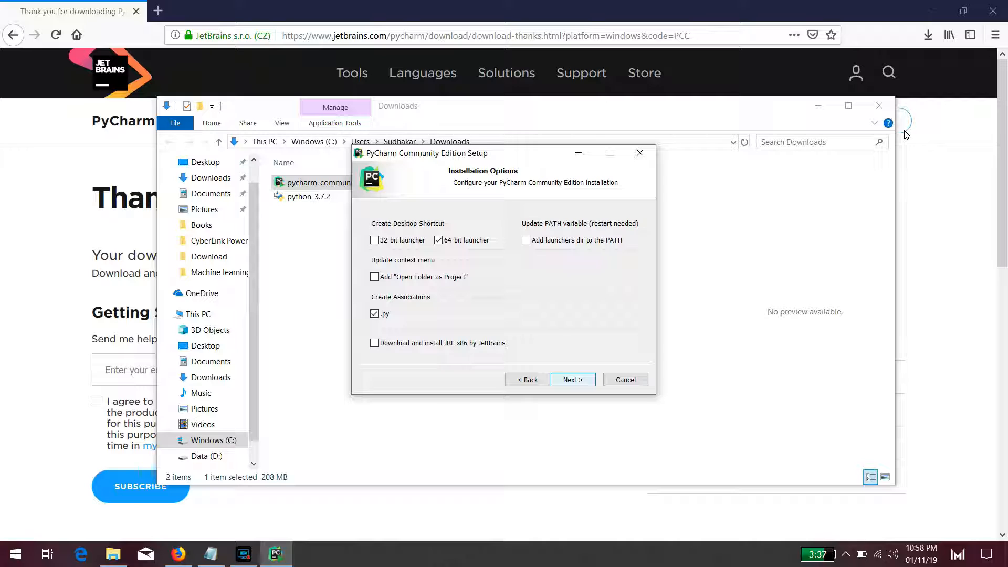
key(Return)
key(Return)
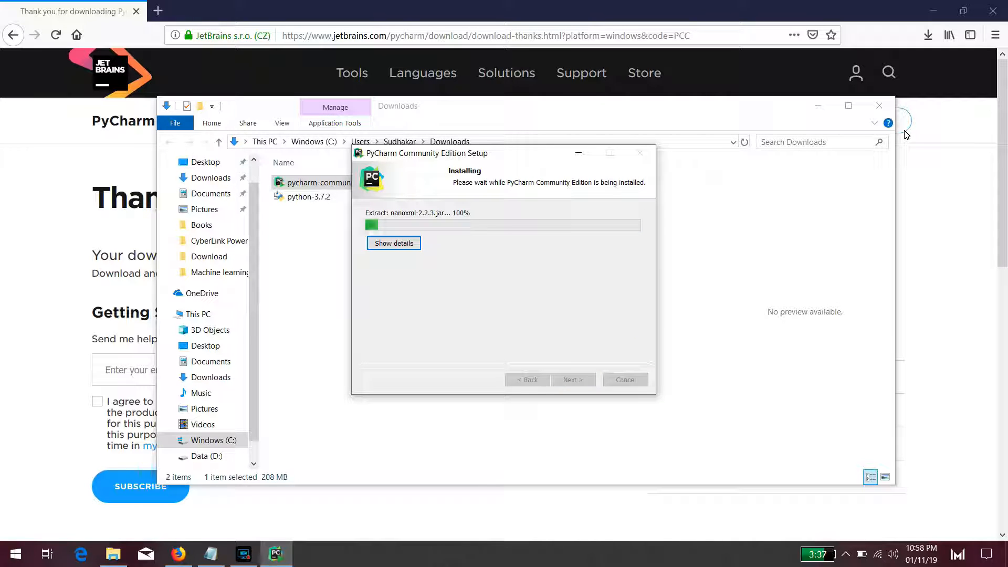
key(Return)
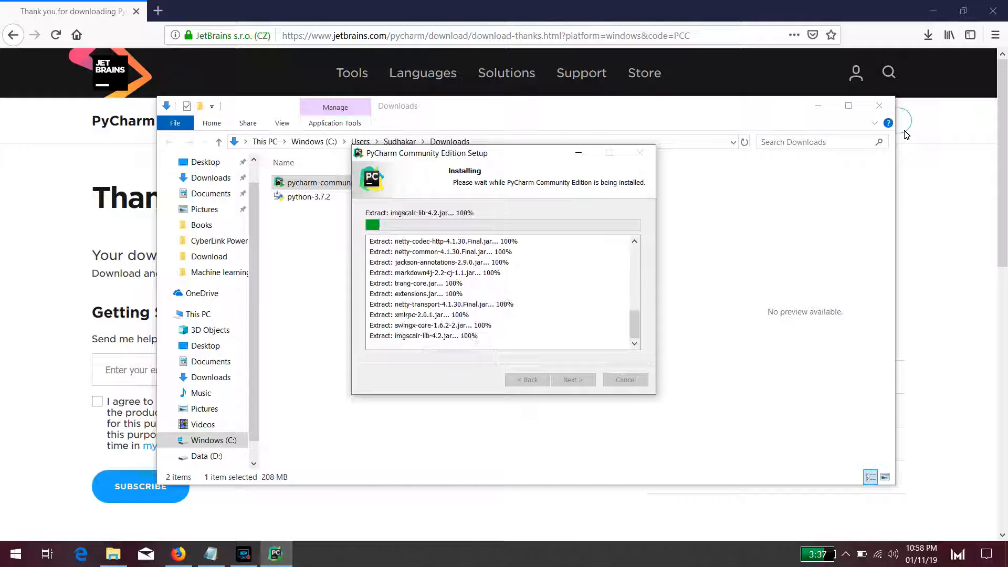
Step: Close the Downloads window, then place the setup window beside a narrowed Notepad window so the two do not overlap
click(878, 105)
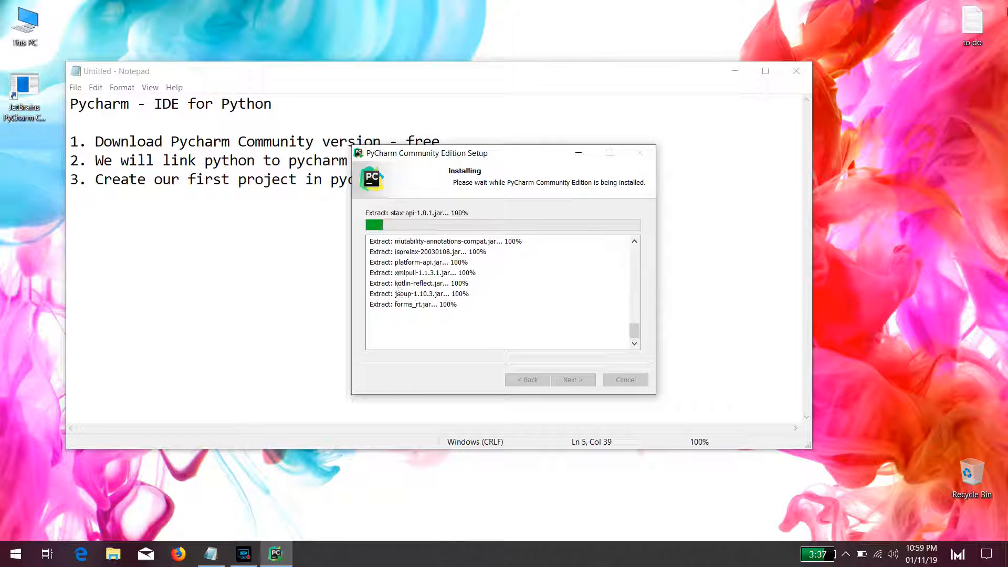
drag(420, 153, 598, 149)
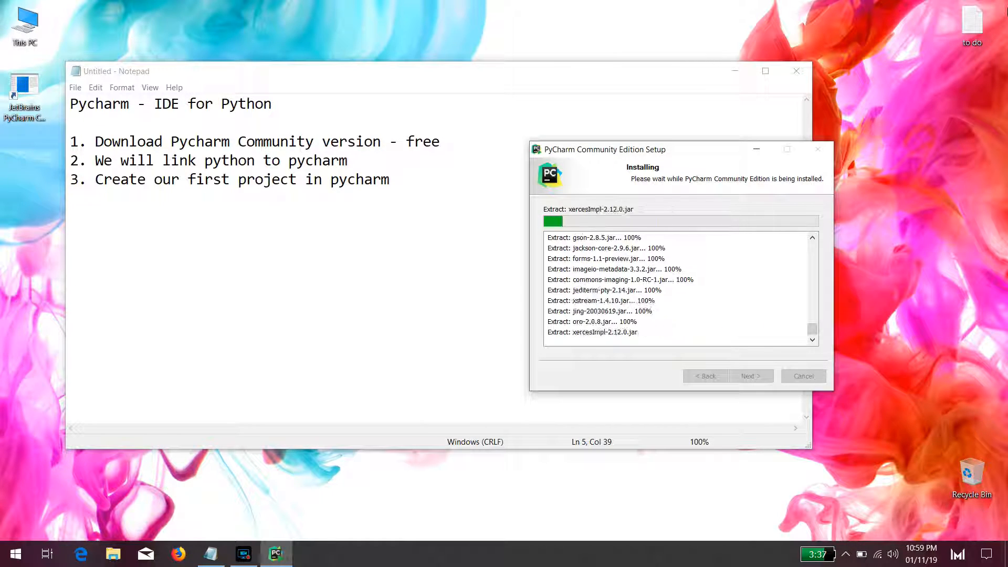
drag(599, 156, 728, 146)
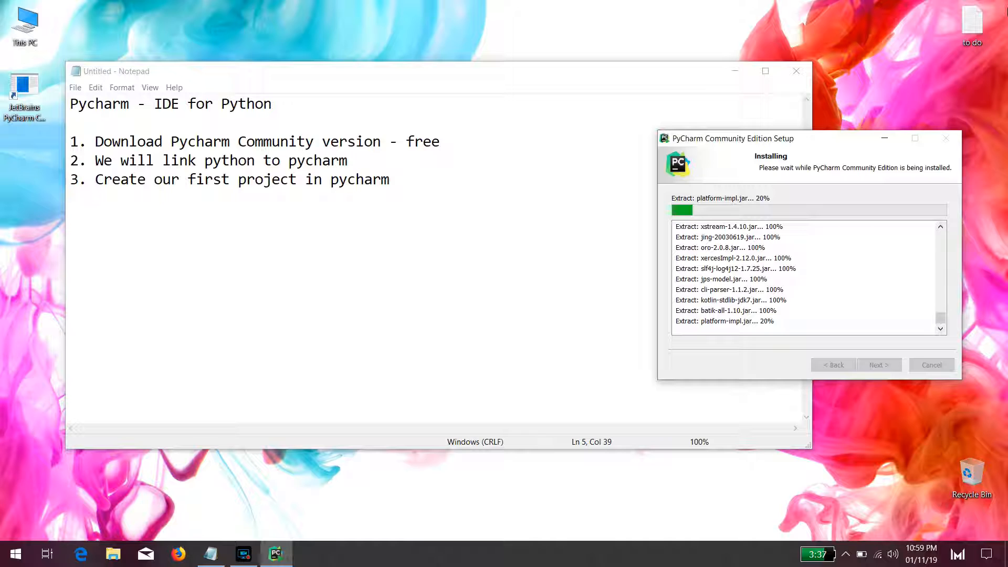
drag(811, 132, 656, 134)
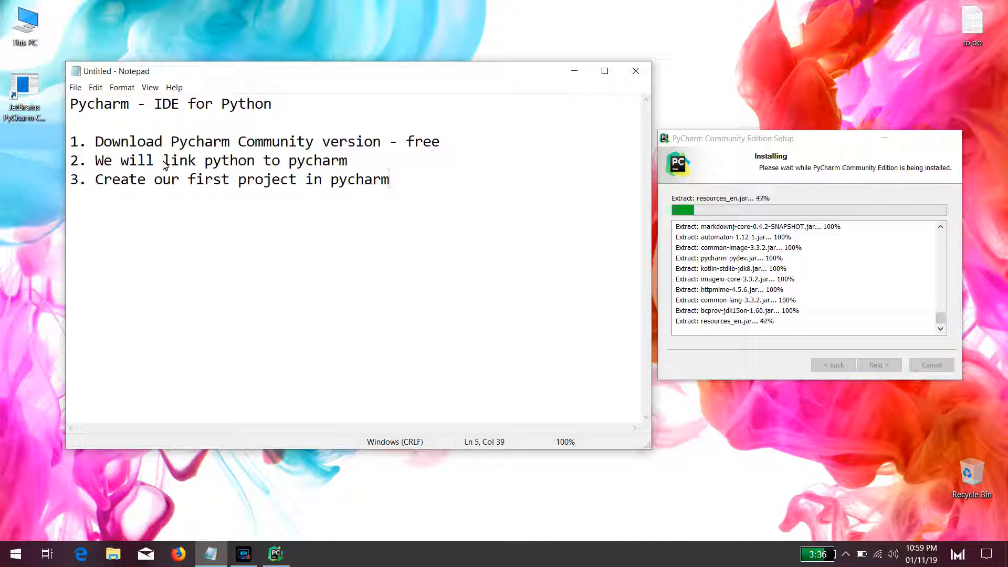
Step: Reword the second list item in the note to "Link python to pycharm"
drag(163, 161, 100, 164)
key(Delete)
key(Delete)
text(L)
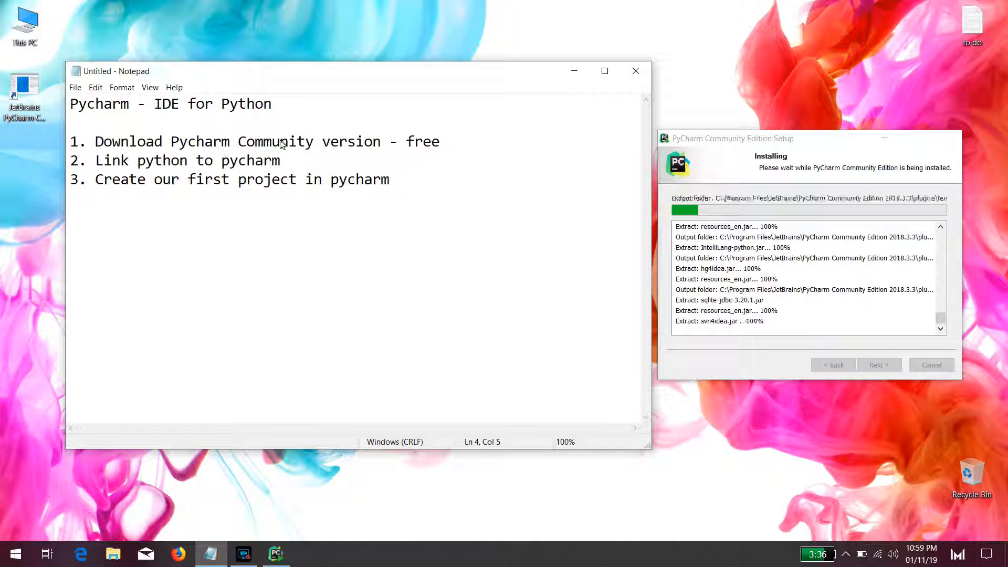
click(215, 216)
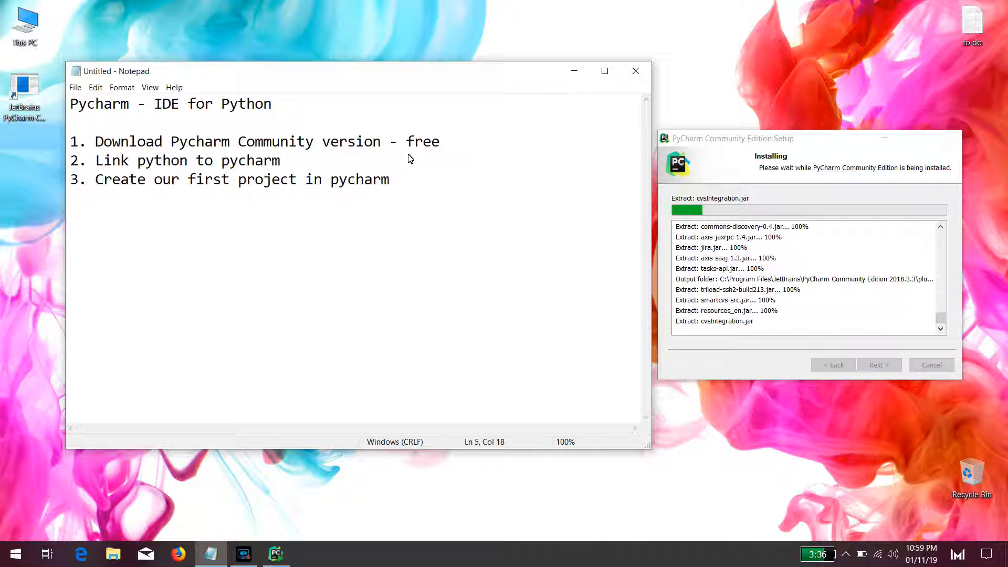
click(372, 167)
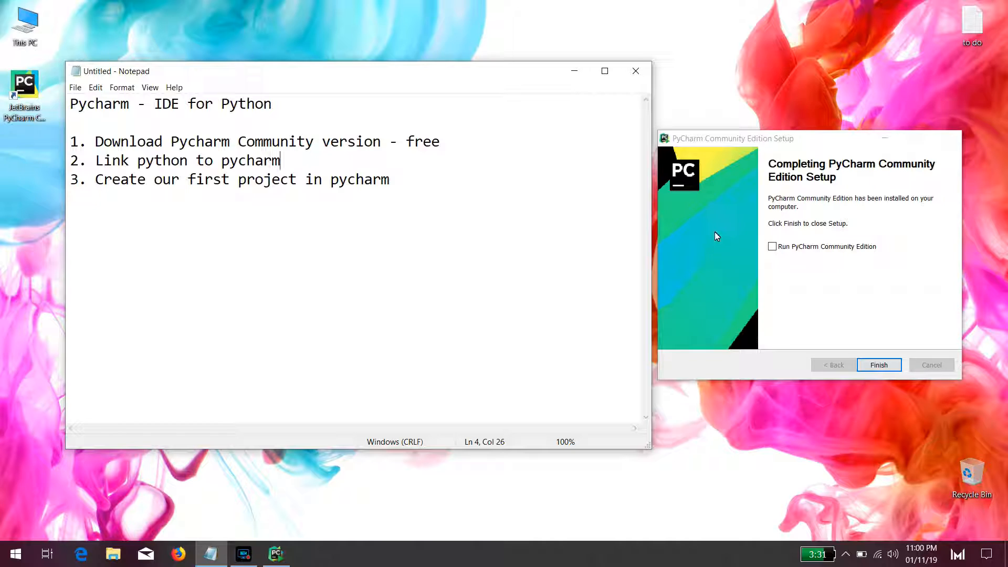
Step: Finish the PyCharm setup with the option to run PyCharm Community Edition enabled
click(807, 250)
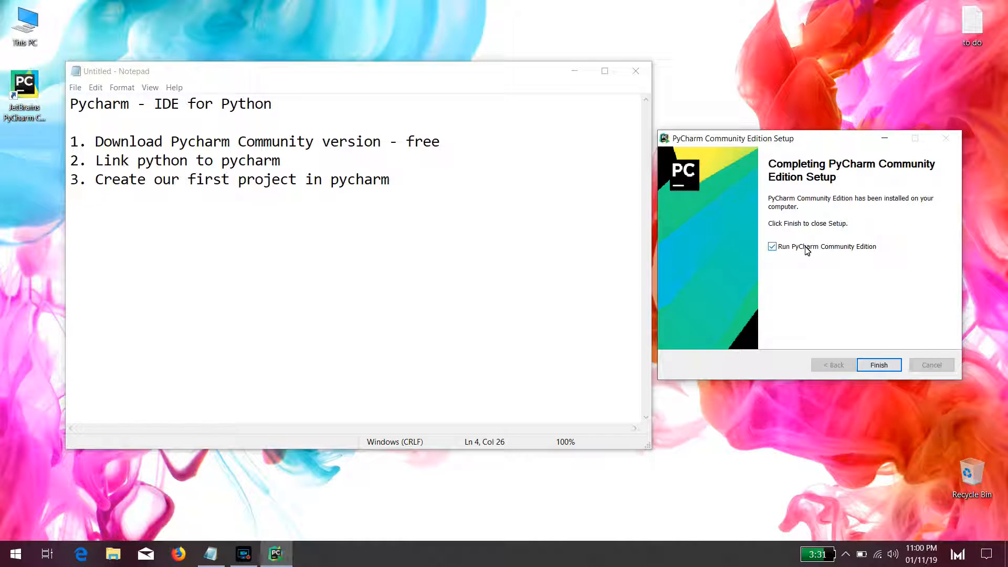
key(Return)
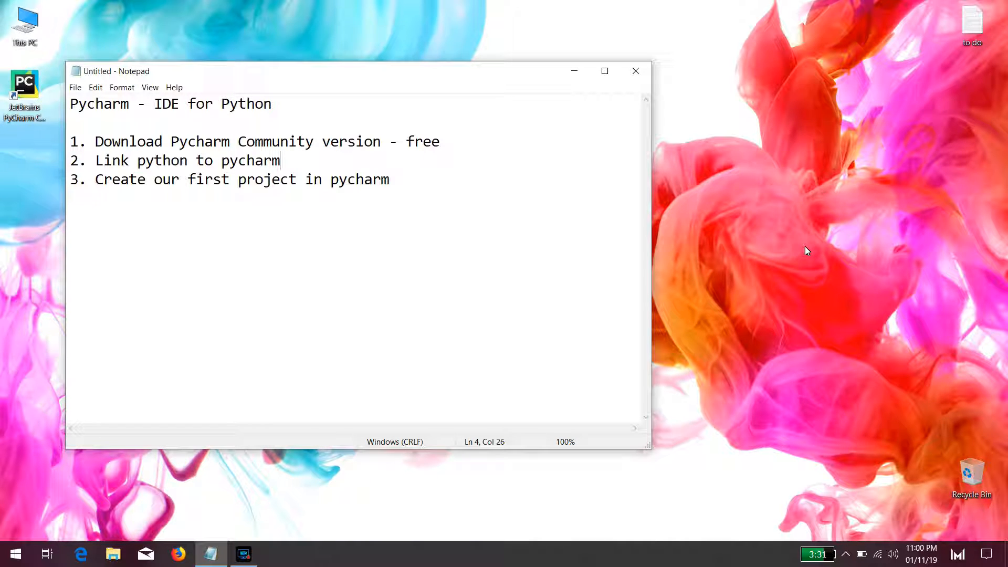
Step: Minimize the note and complete the PyCharm installation without importing any settings
click(574, 71)
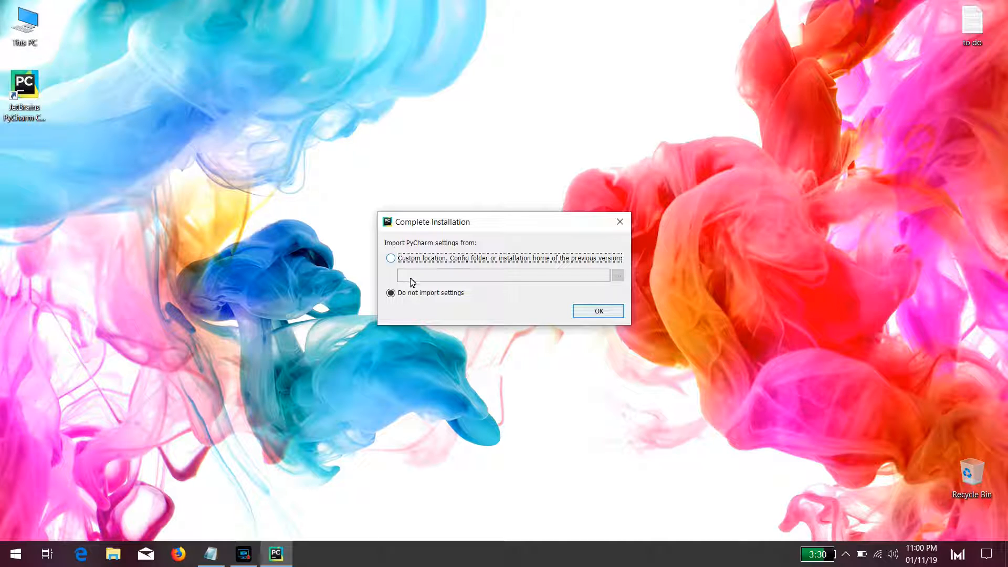
click(431, 293)
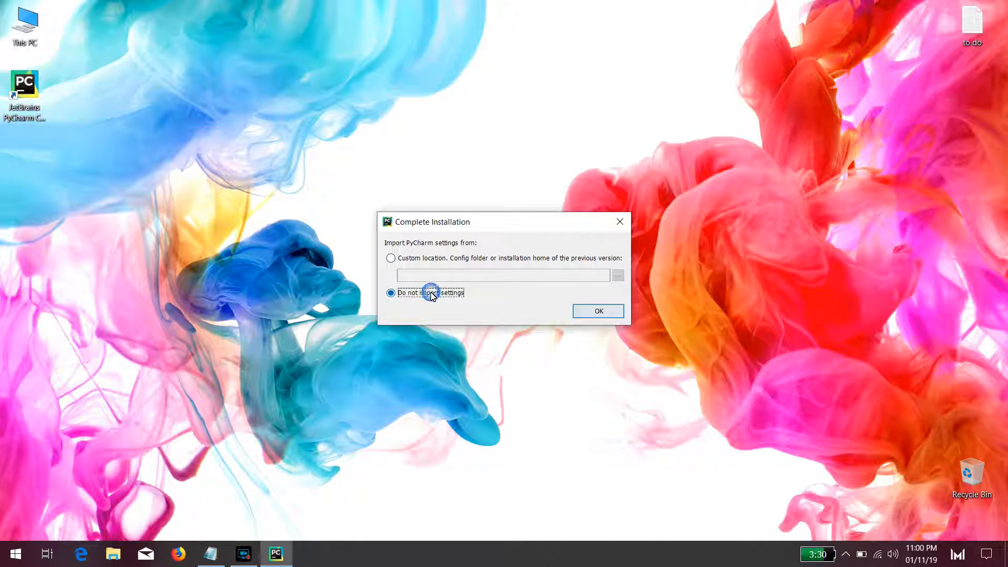
click(589, 311)
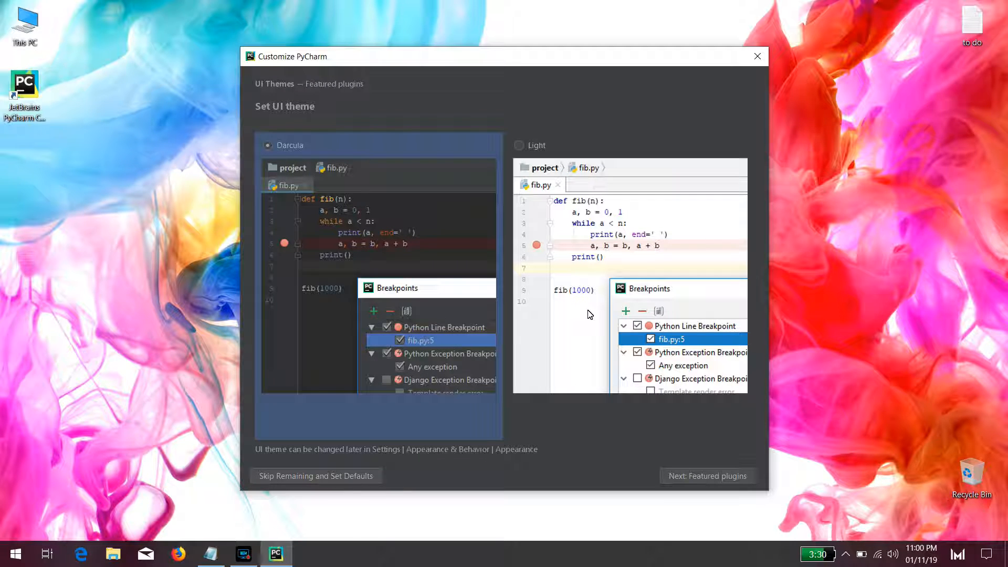
Step: Compare the Darcula and Light UI themes, choose Light, and start using PyCharm without installing any featured plugins
click(658, 259)
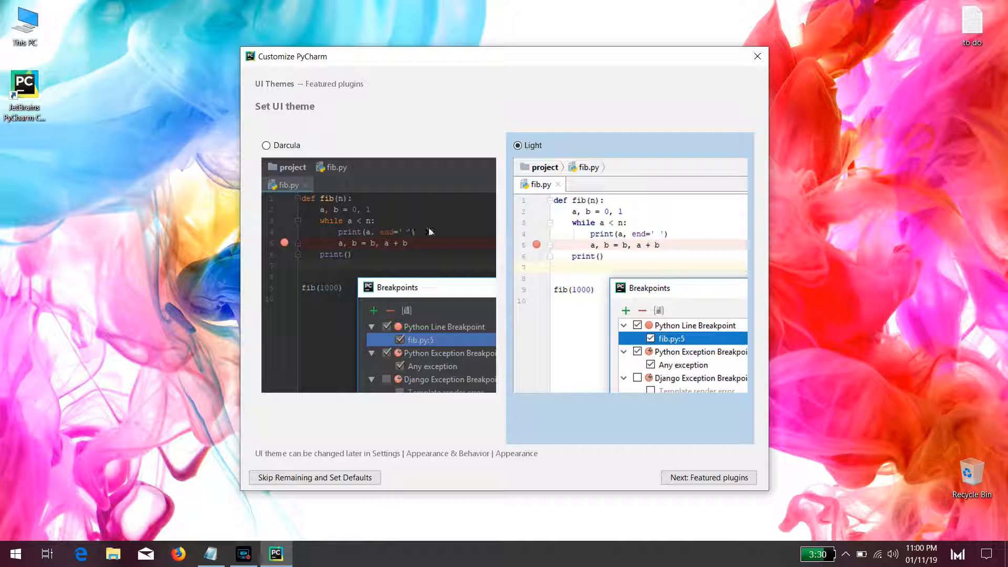
click(428, 228)
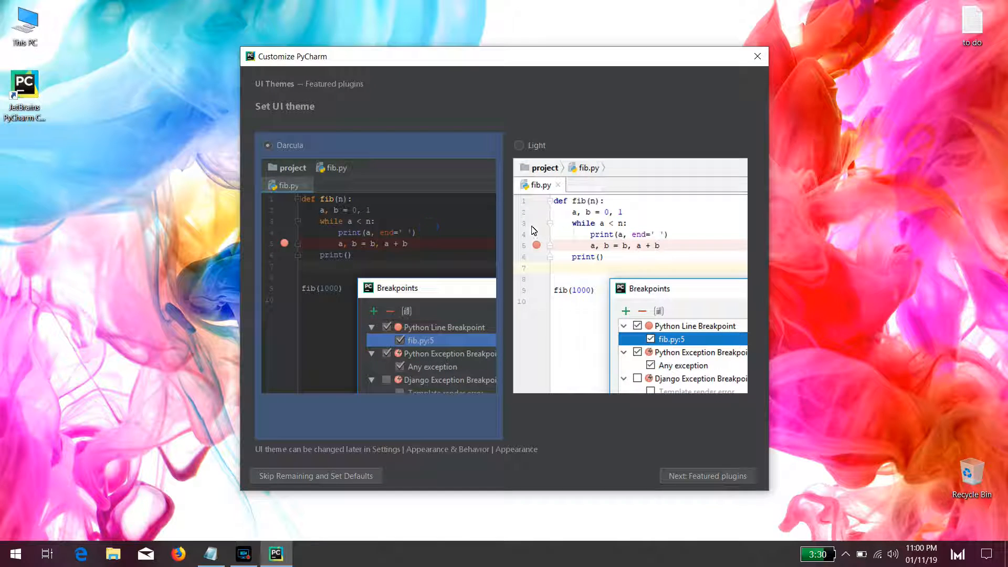
click(564, 230)
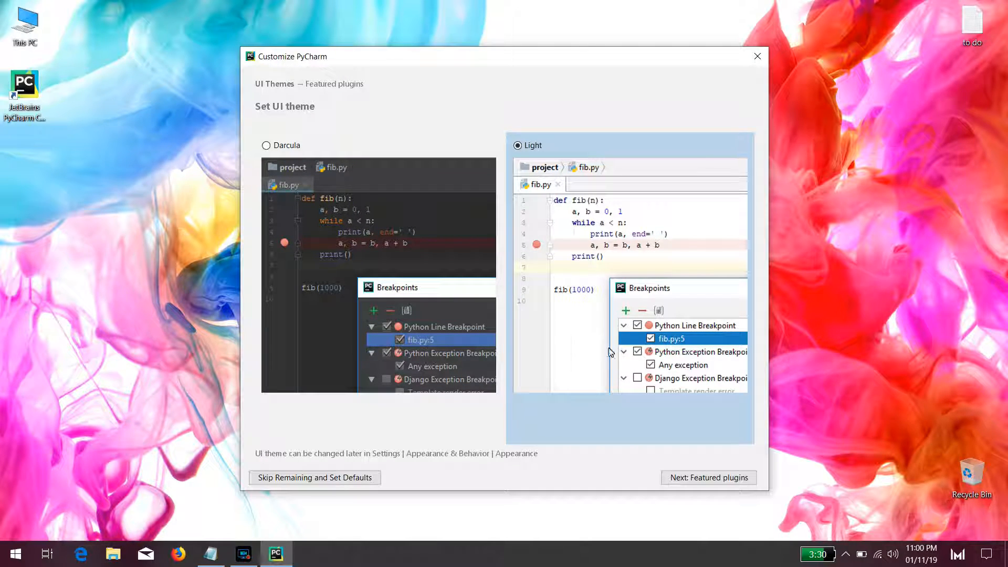
click(704, 478)
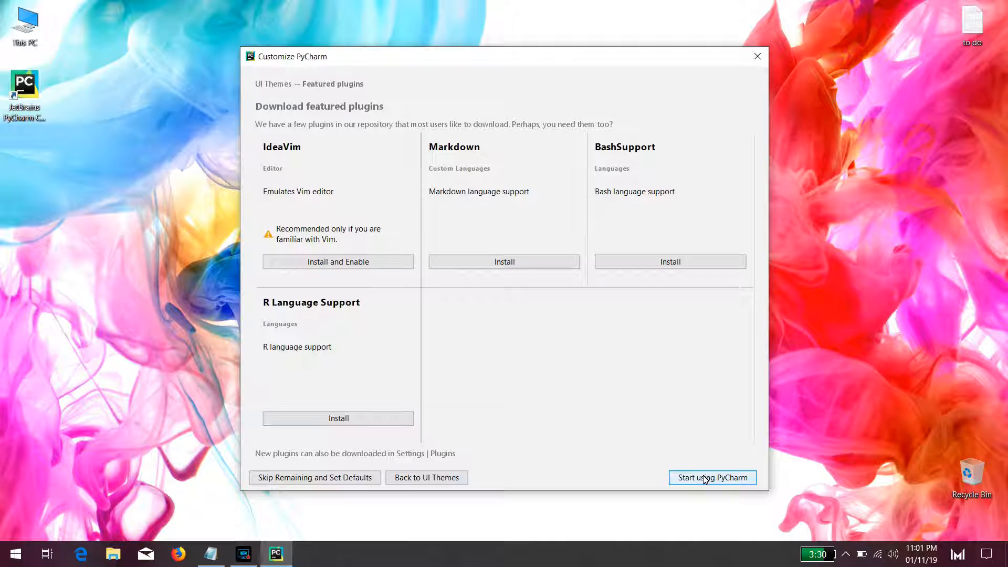
click(705, 479)
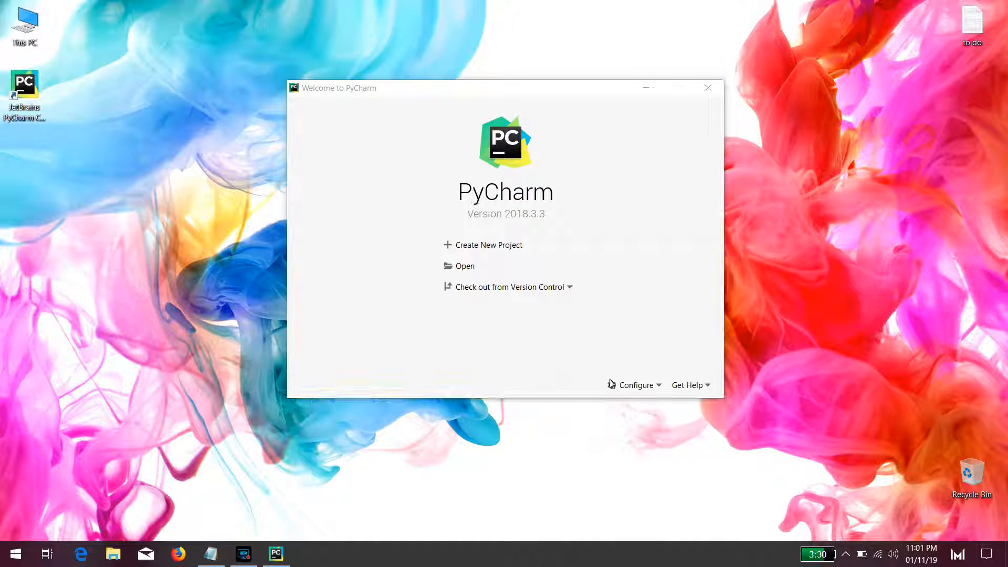
Step: Start a new project named Mycodes in the PycharmProjects folder
click(500, 246)
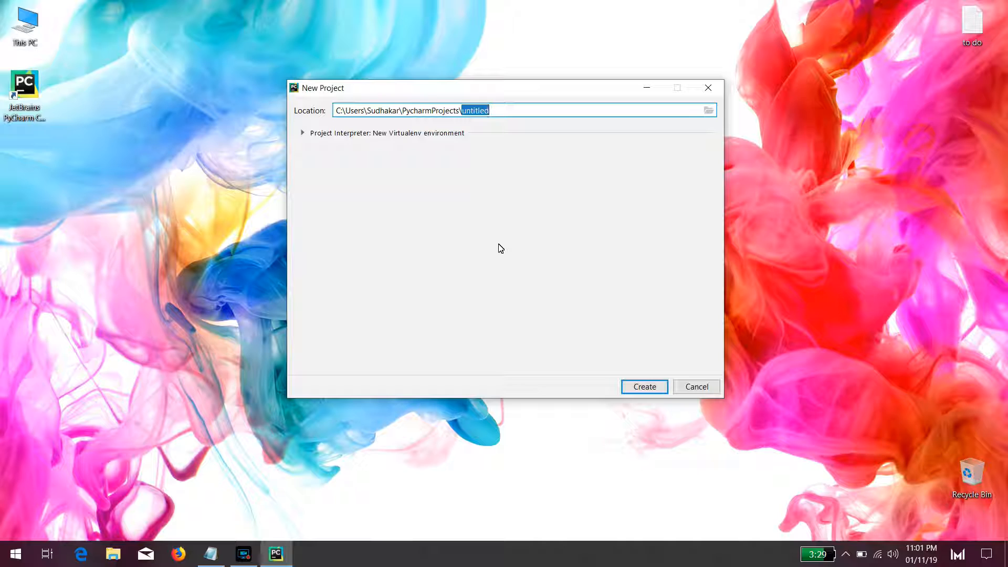
text(Mycodes)
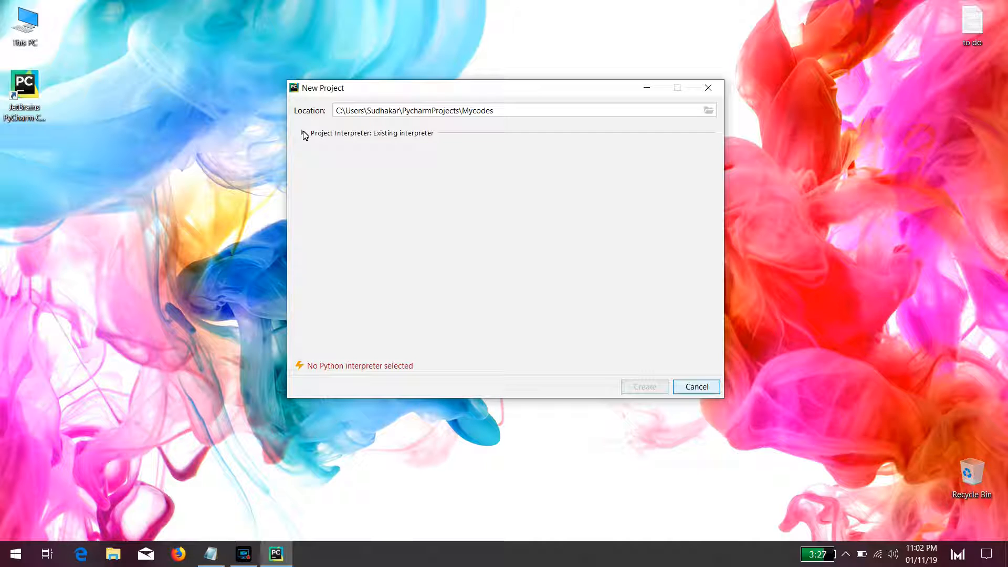
Step: Set the project's existing interpreter to the system interpreter python.exe in the Python37-32 folder
click(303, 134)
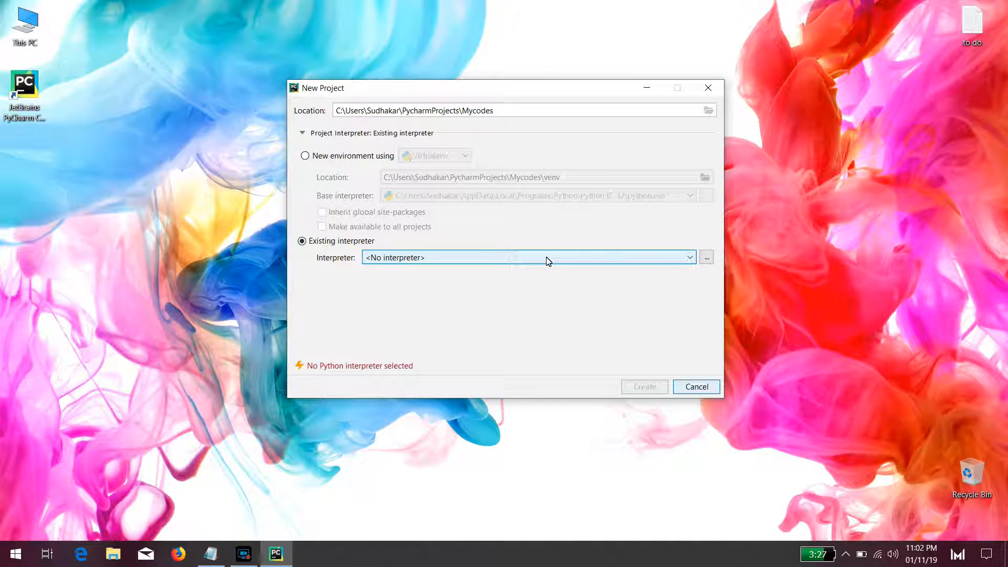
click(690, 257)
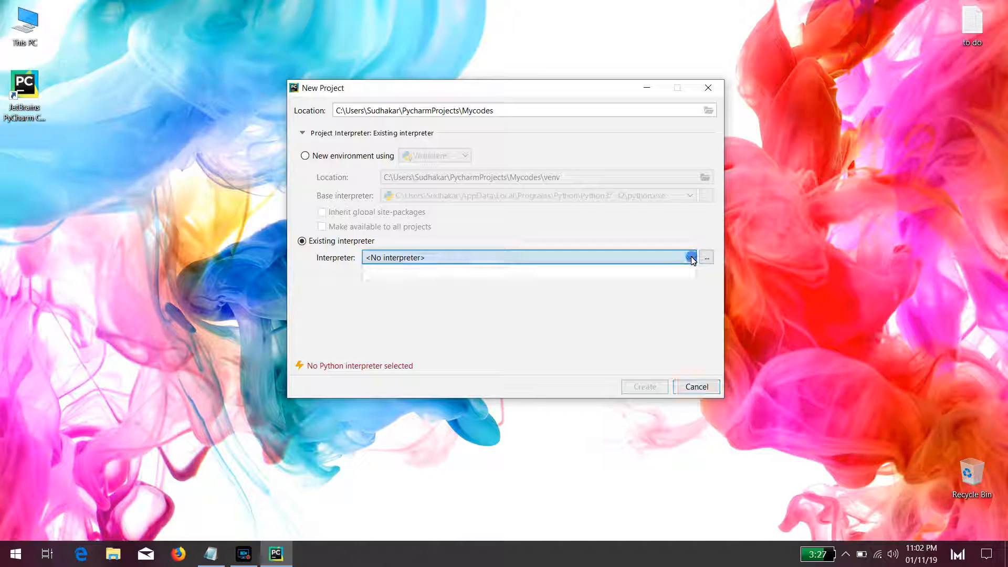
click(707, 259)
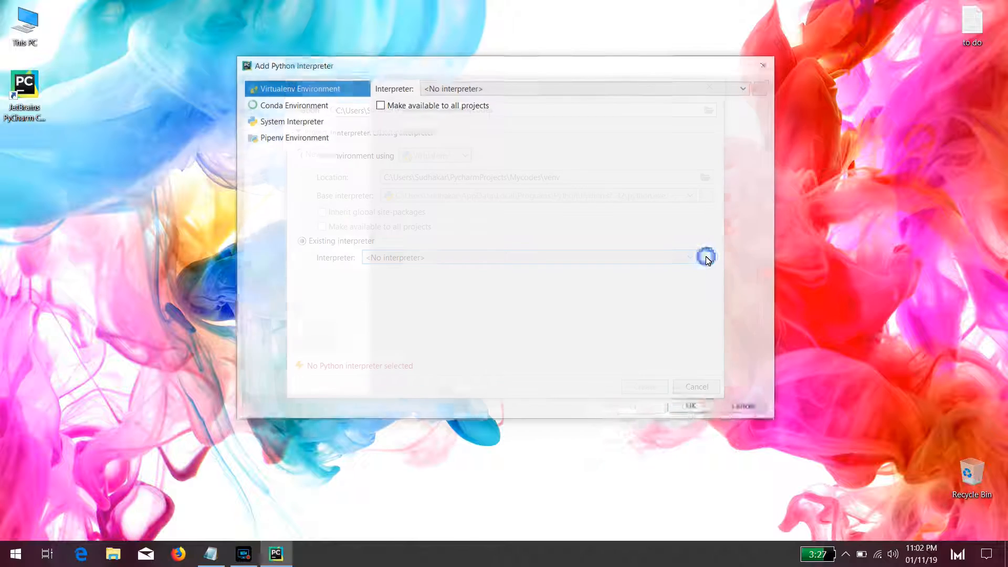
click(301, 122)
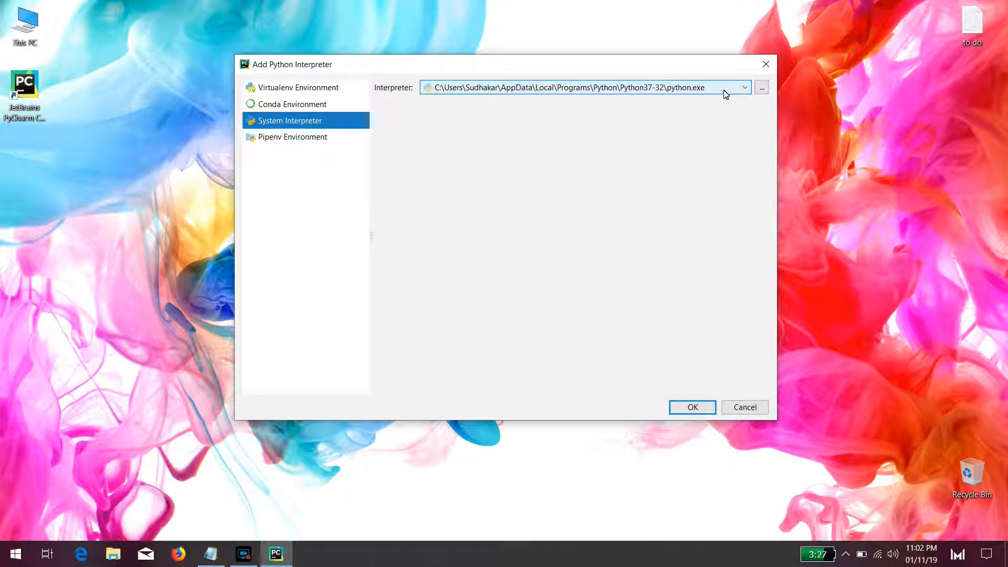
click(761, 88)
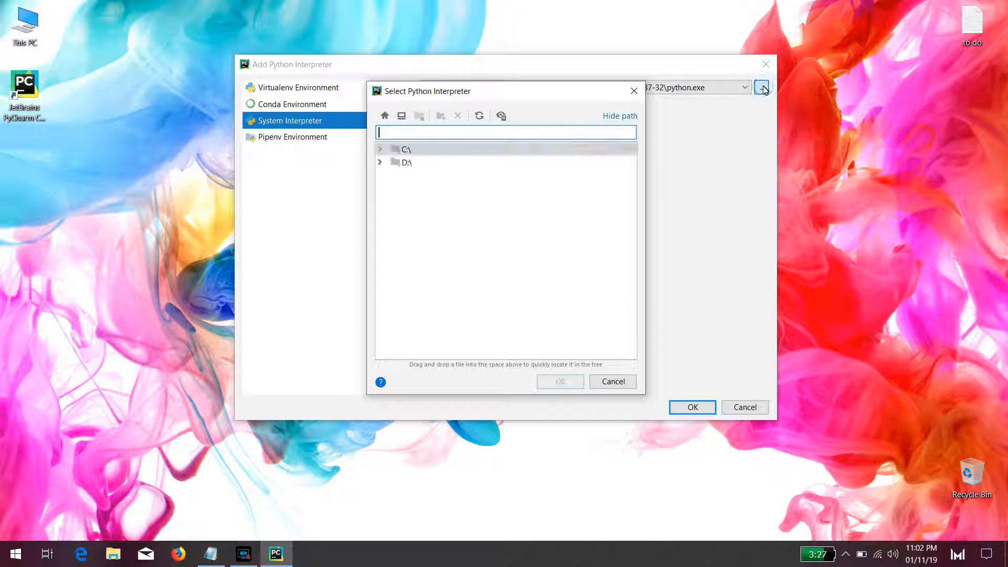
click(634, 92)
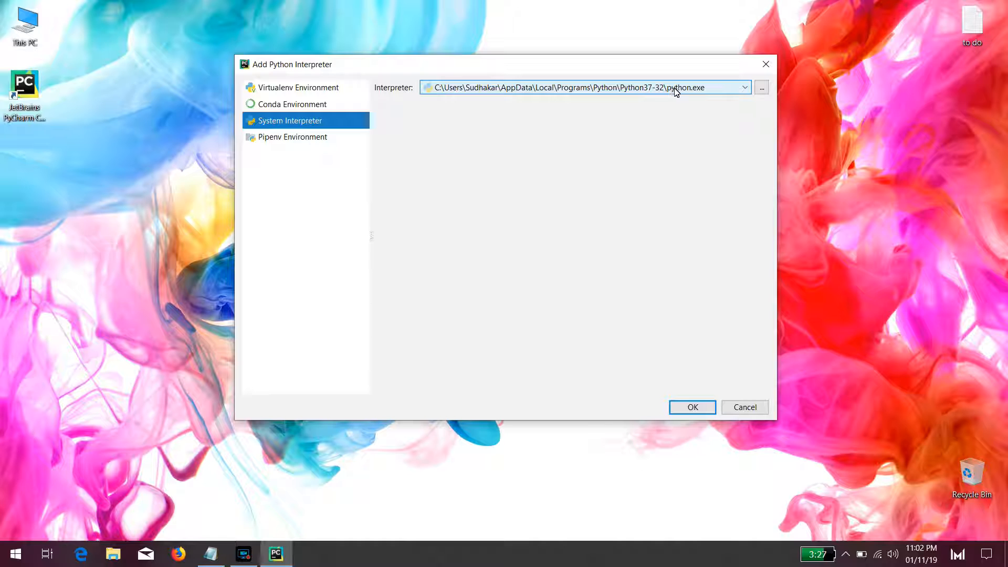
click(693, 409)
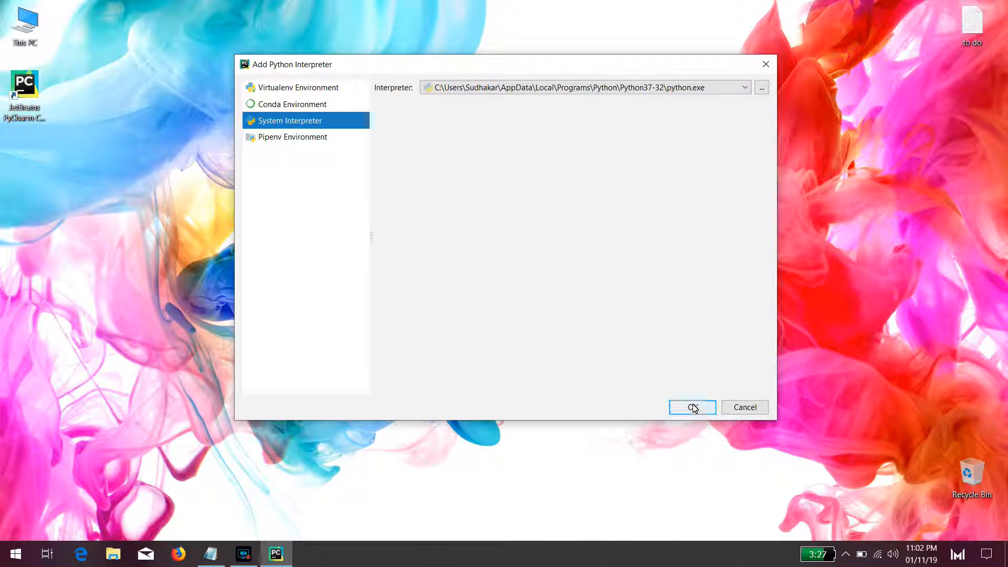
click(693, 408)
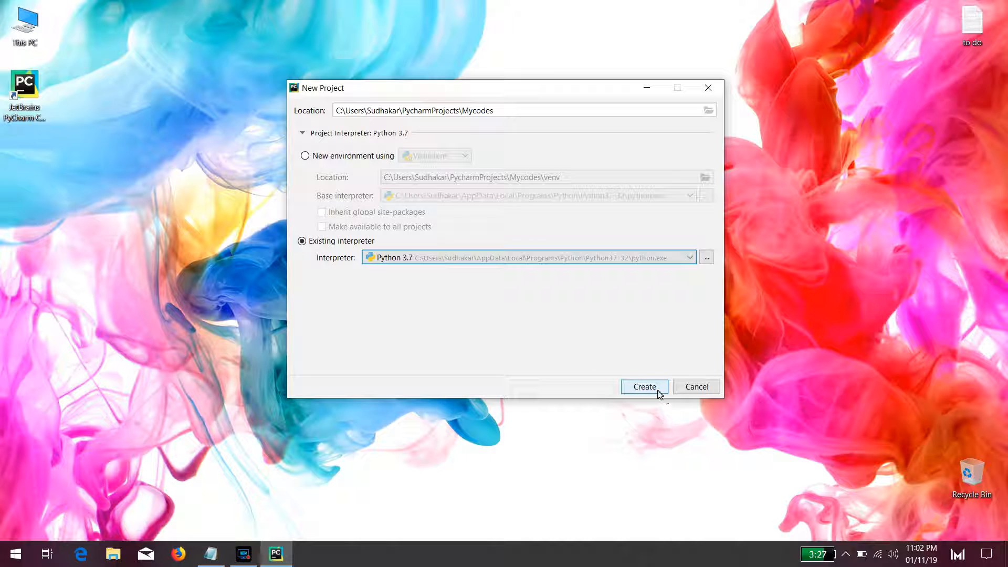
Step: Create the Mycodes project, turn off showing tips on startup and close the Tip of the Day
click(644, 387)
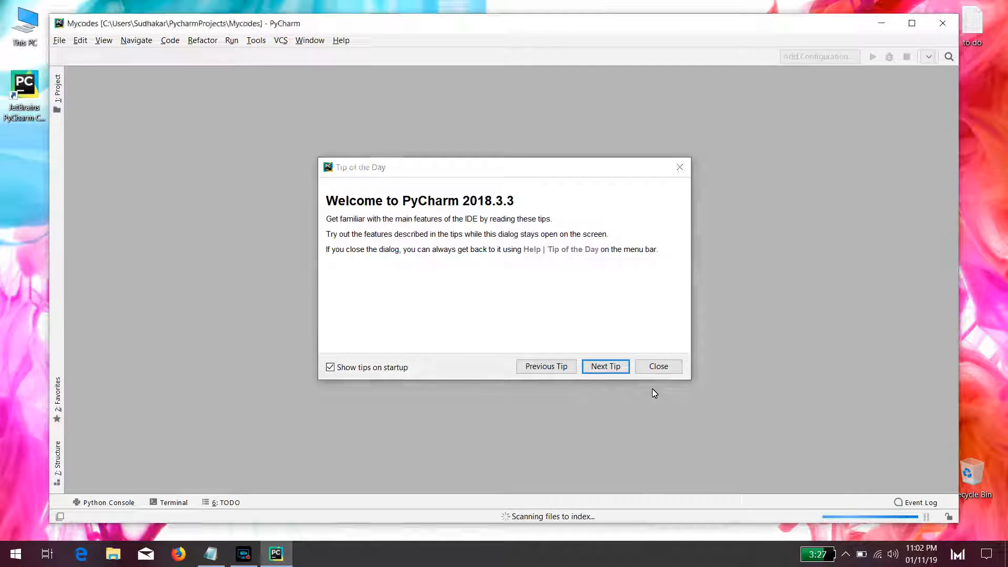
click(371, 368)
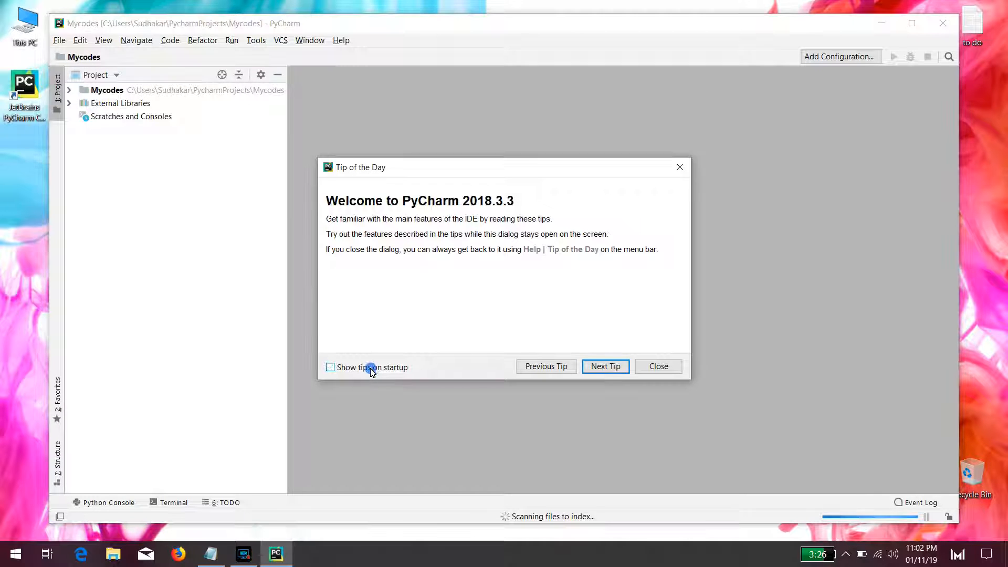
click(647, 366)
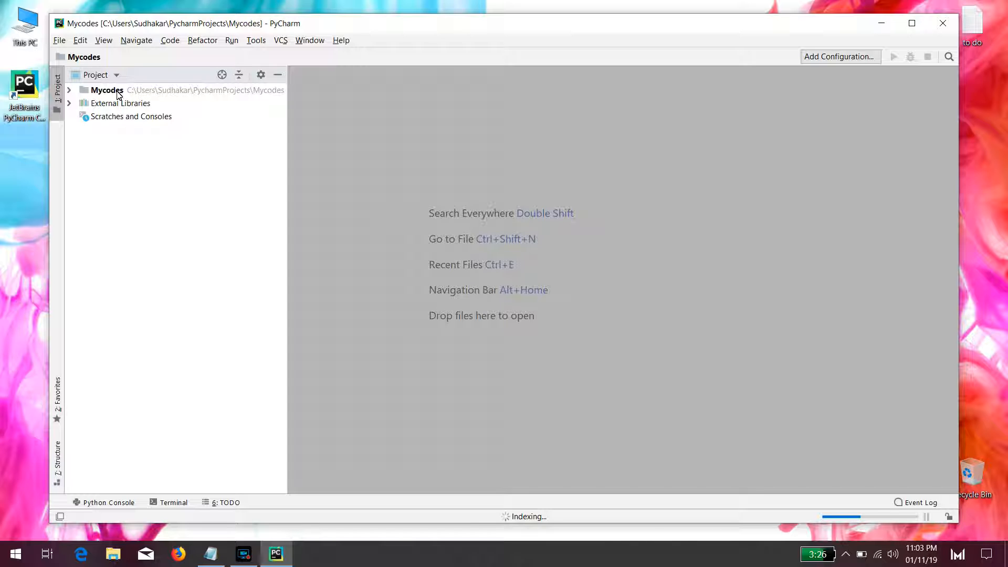
Step: Create a new Python file named basics in the Mycodes project folder
click(70, 91)
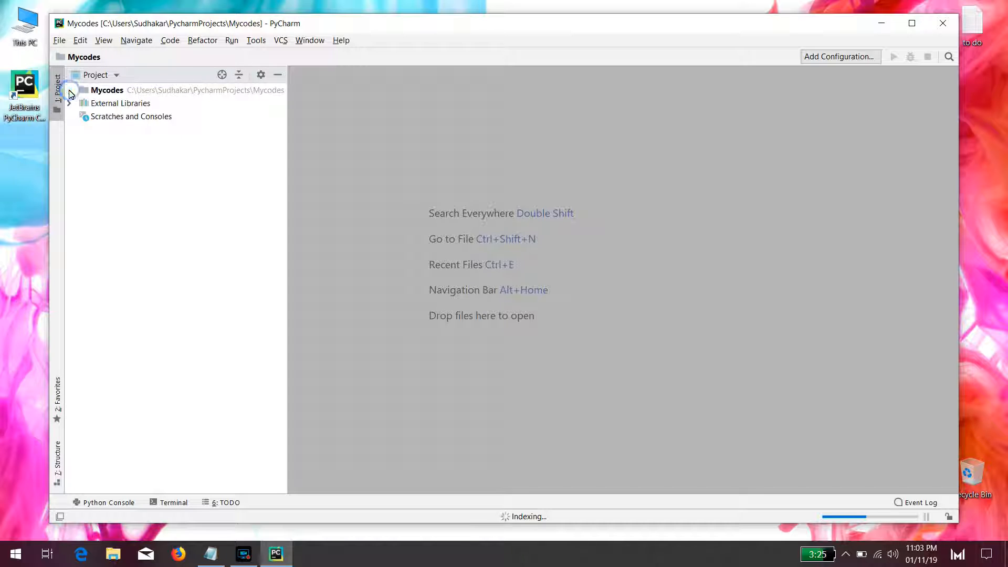
right_click(108, 92)
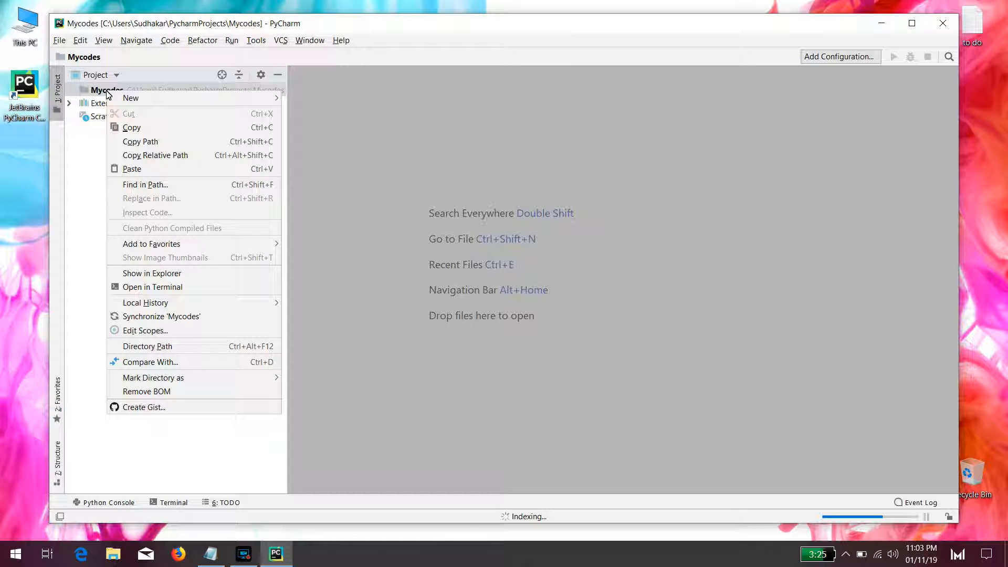
mouse_move(274, 100)
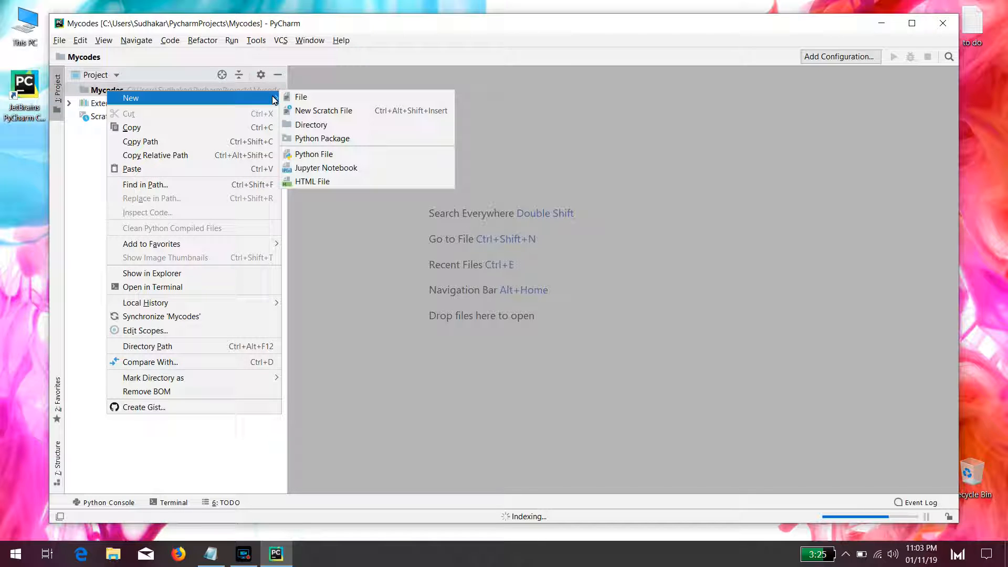
click(331, 155)
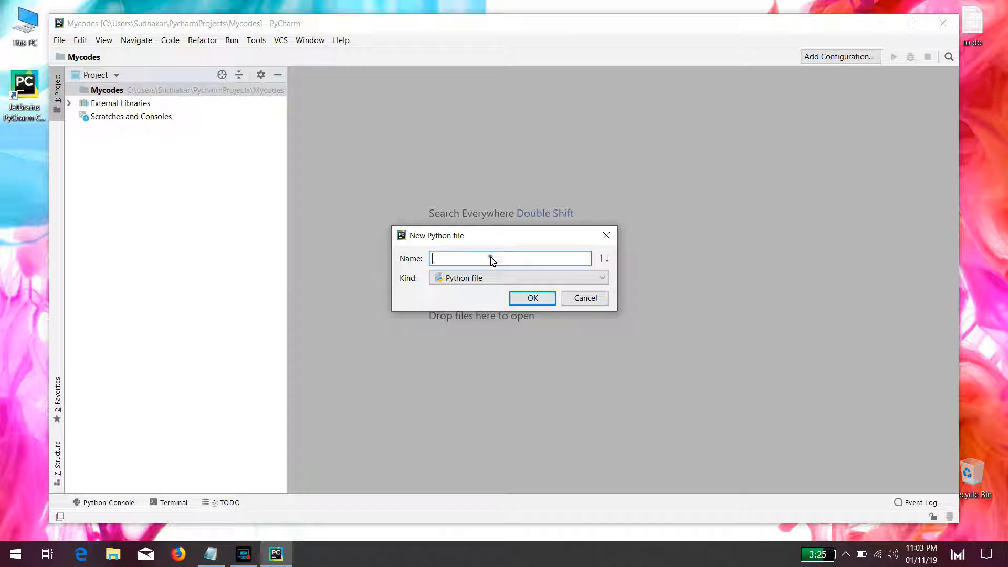
text(basics)
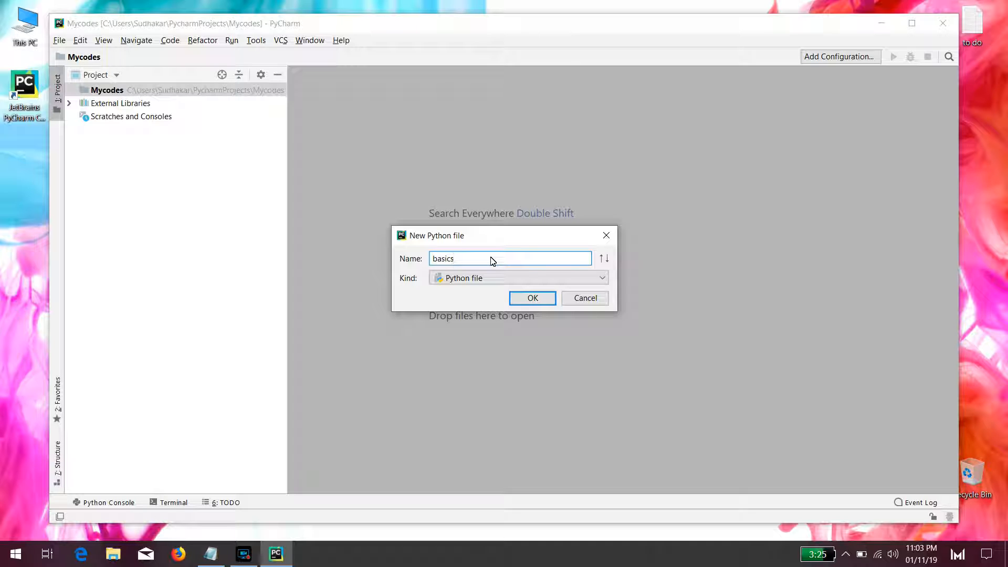
key(Return)
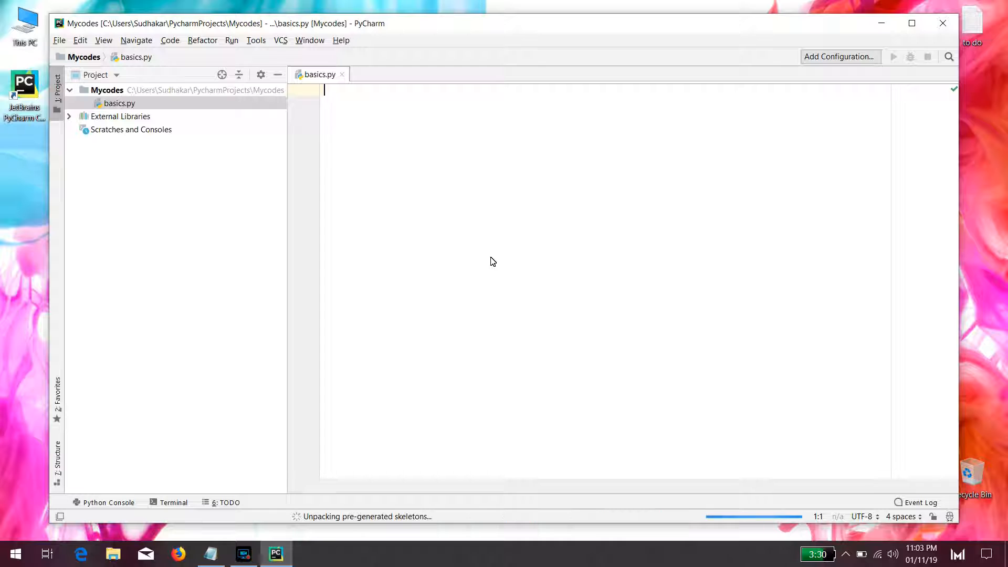
Step: Maximize the PyCharm window and write print("Welcome to Python") on the first line of basics.py
click(911, 24)
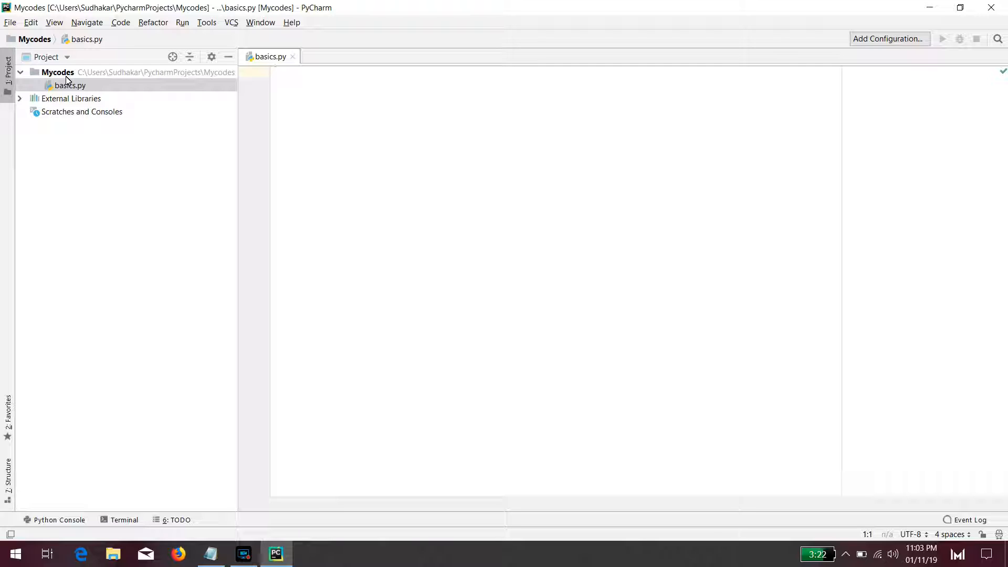
click(466, 120)
text(pr)
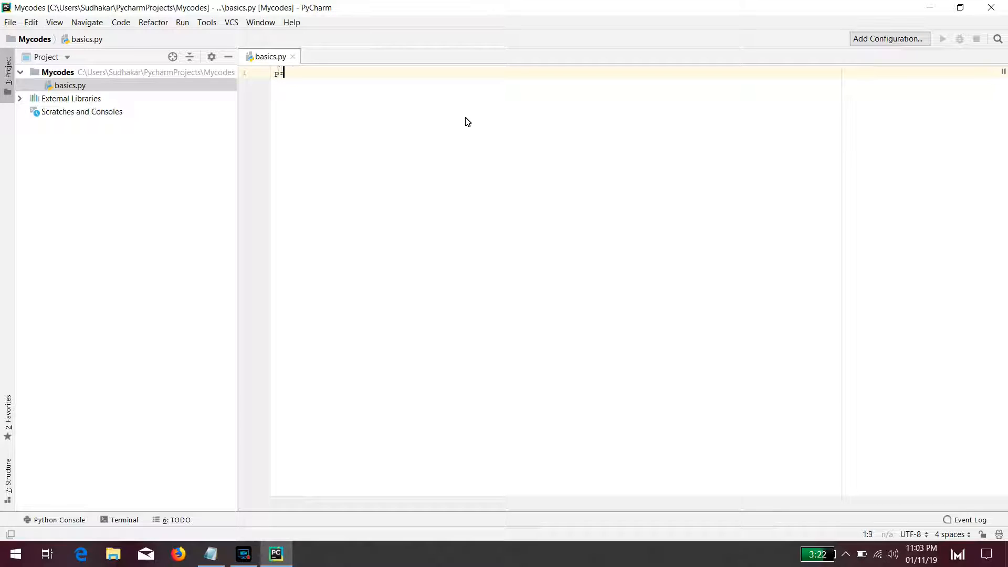
text(int("Welcome to Python)
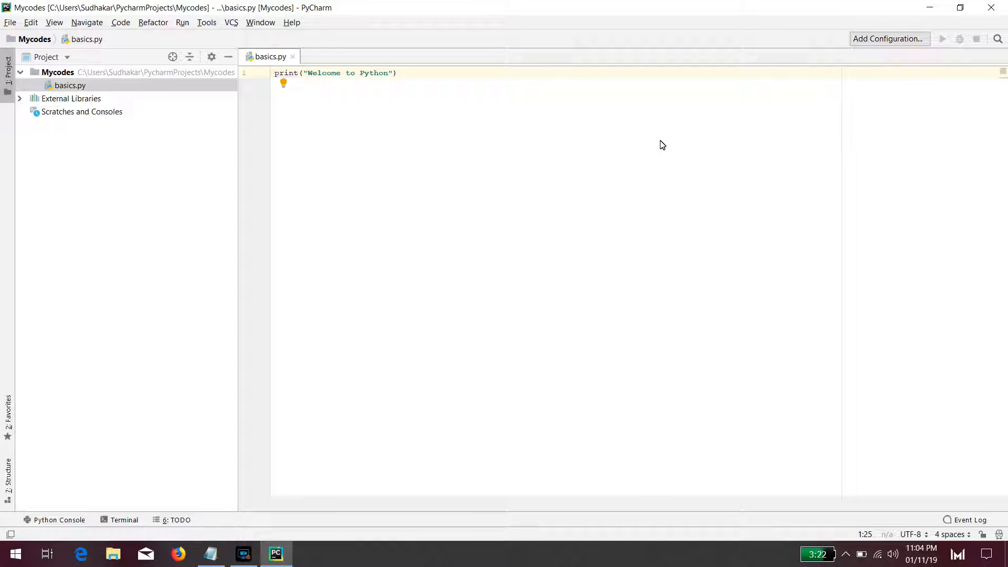
Step: Run the basics script from the editor
click(501, 147)
right_click(501, 148)
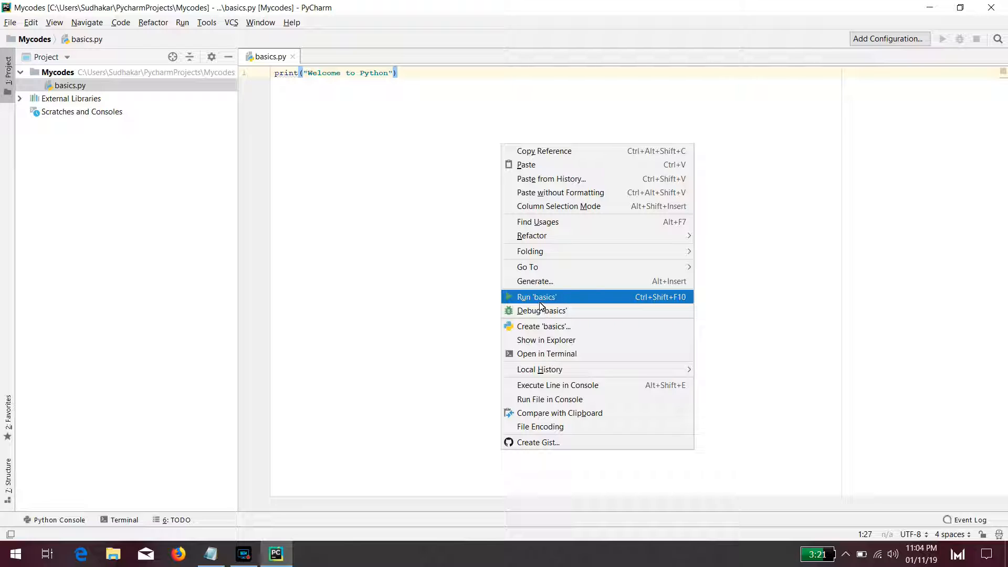
click(577, 297)
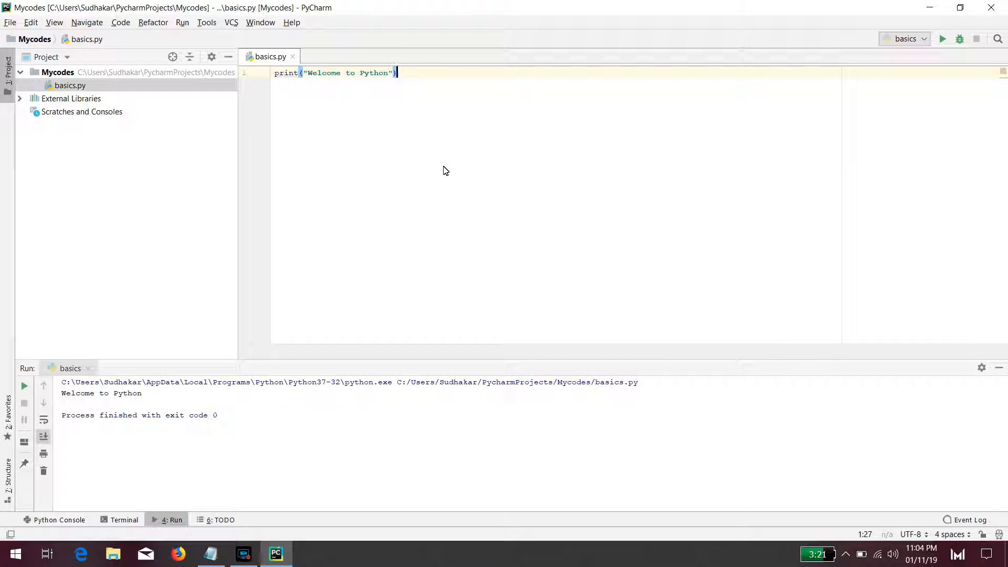
Step: Add print(2*3) on line 3 of basics.py, leaving one blank line after the welcome statement
key(Return)
key(Return)
text(p)
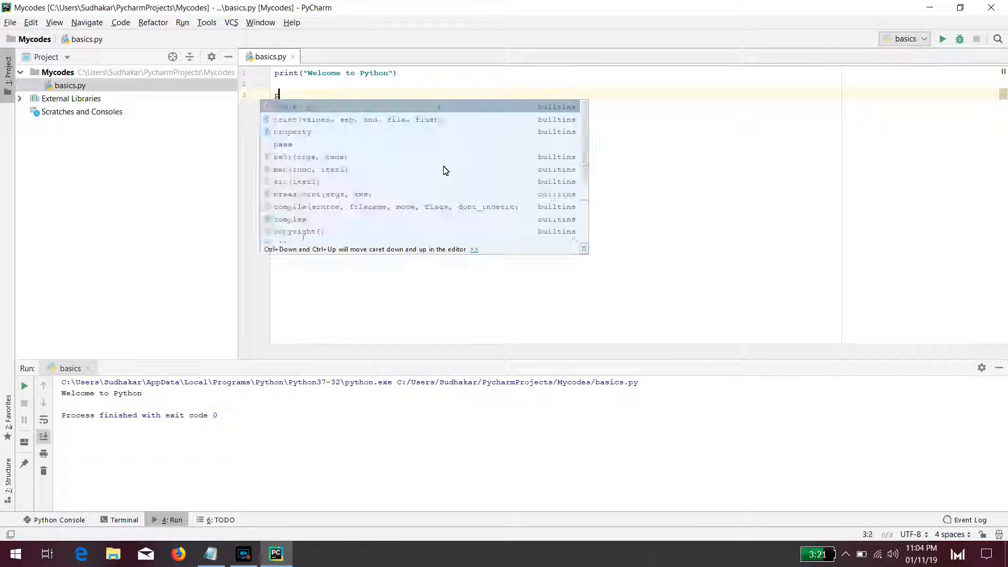
text(rint(2)
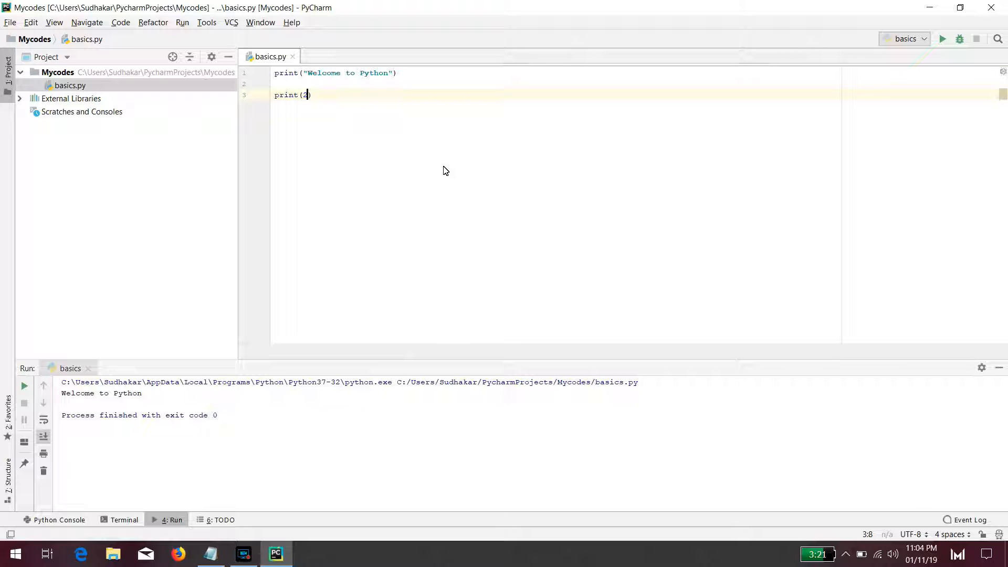
text(*3))
Step: Run the basics script with the added multiplication line and check the printed output in the run console
right_click(488, 160)
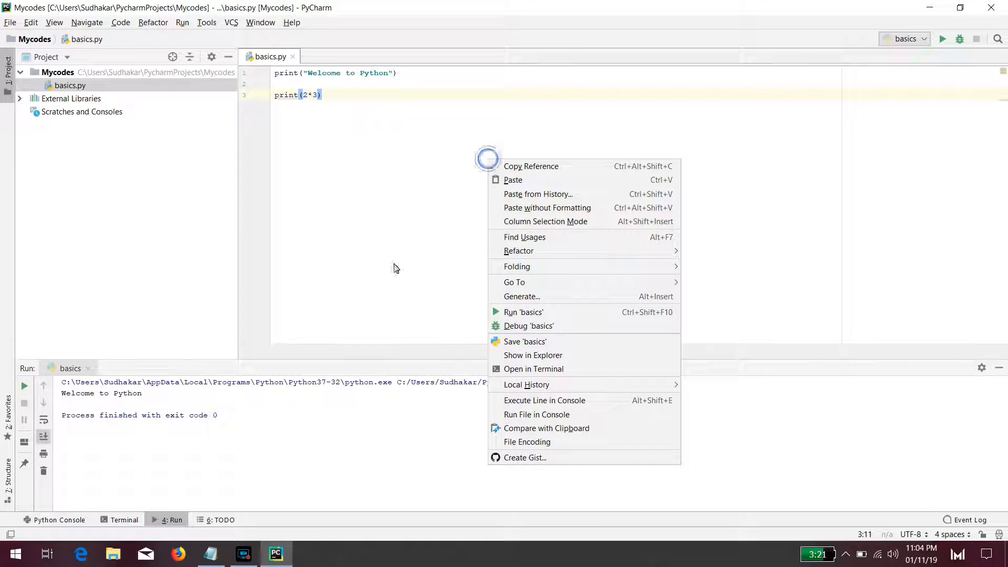
click(530, 316)
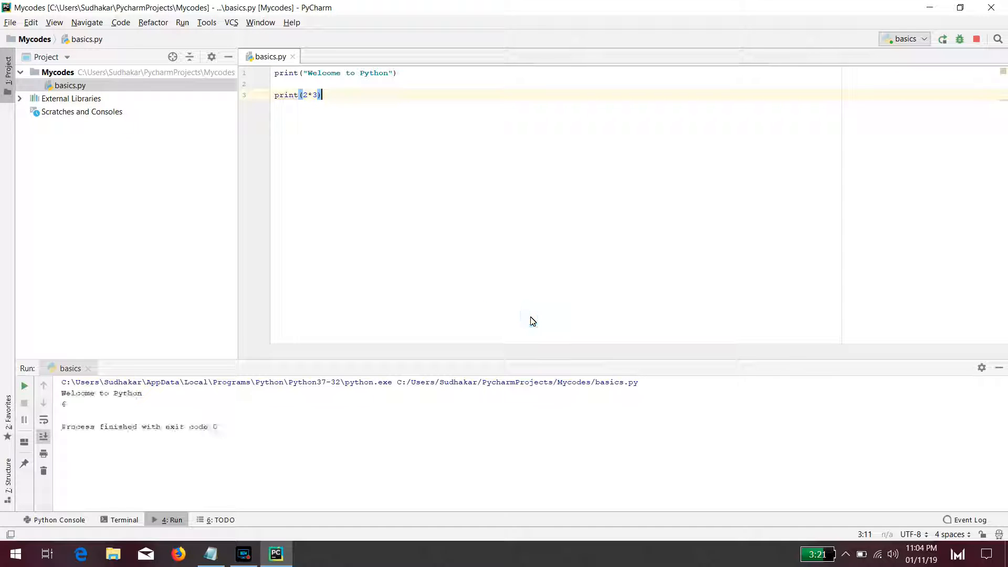
mouse_move(67, 405)
mouse_down()
mouse_move(74, 398)
mouse_move(57, 387)
mouse_move(62, 399)
mouse_up()
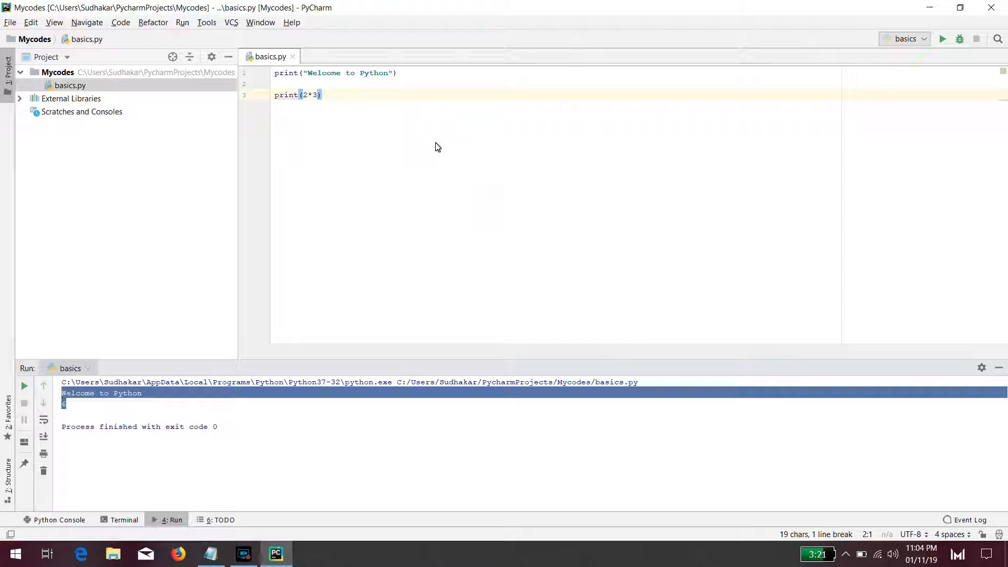
click(432, 159)
click(412, 432)
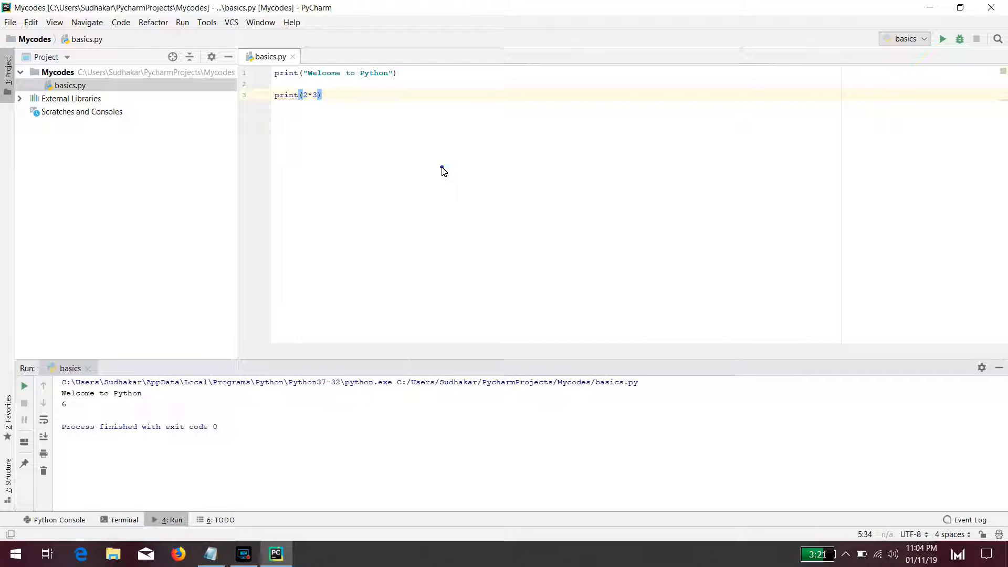
Step: Add print("This is a string") on line 5 of basics.py, leaving one blank line after the multiplication statement
click(443, 170)
key(Return)
key(Return)
text(#)
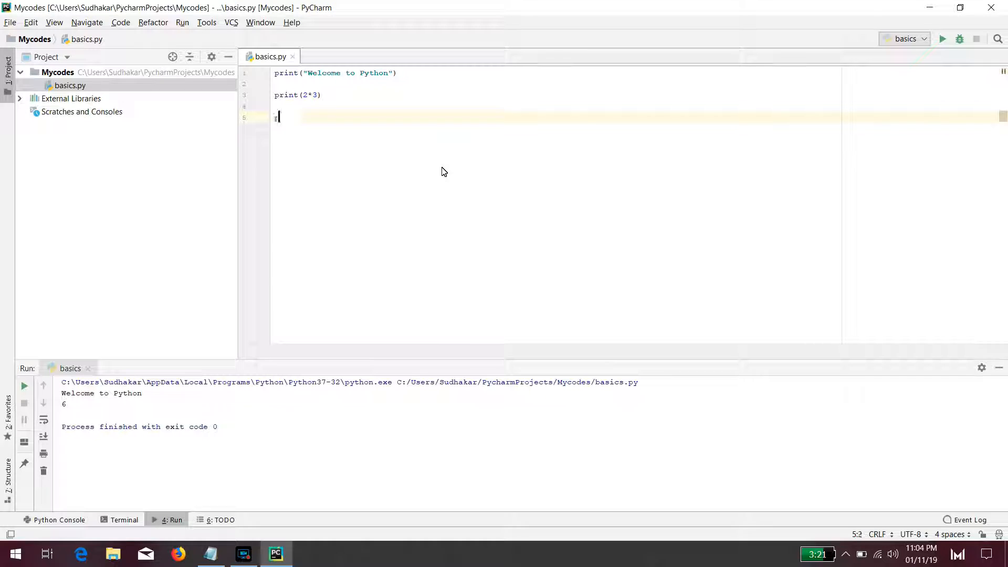
text(rint()
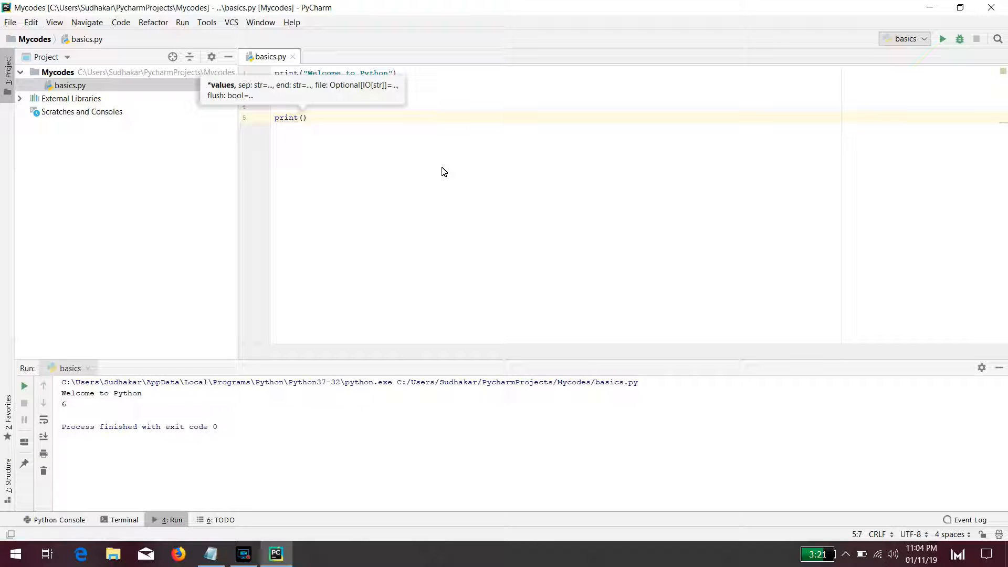
text(")
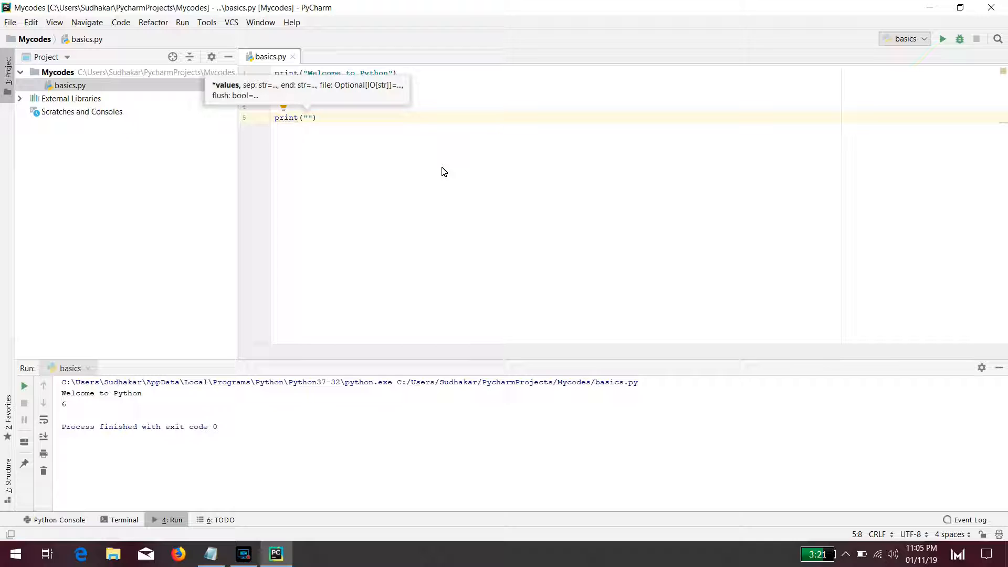
text(This is a s)
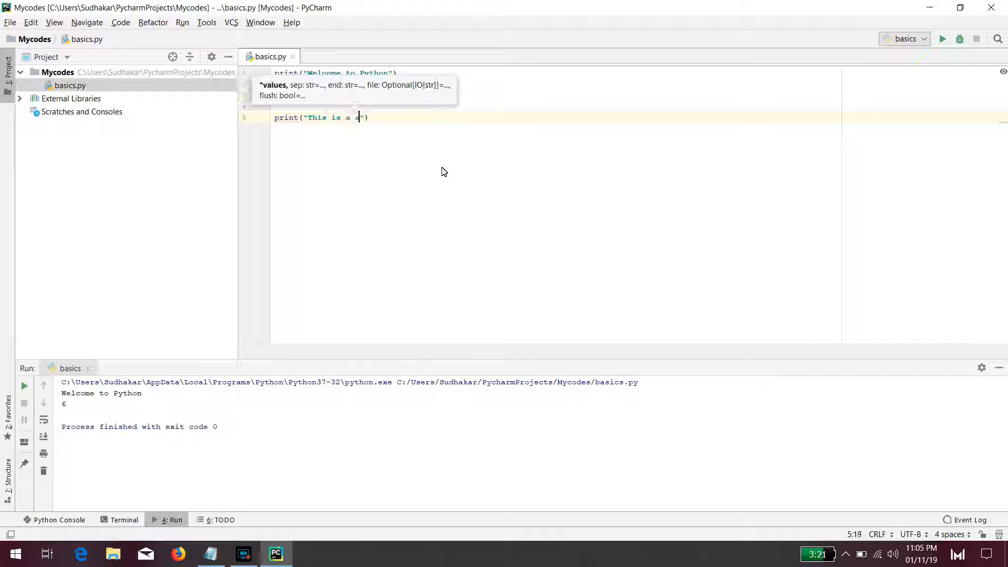
text(tring)
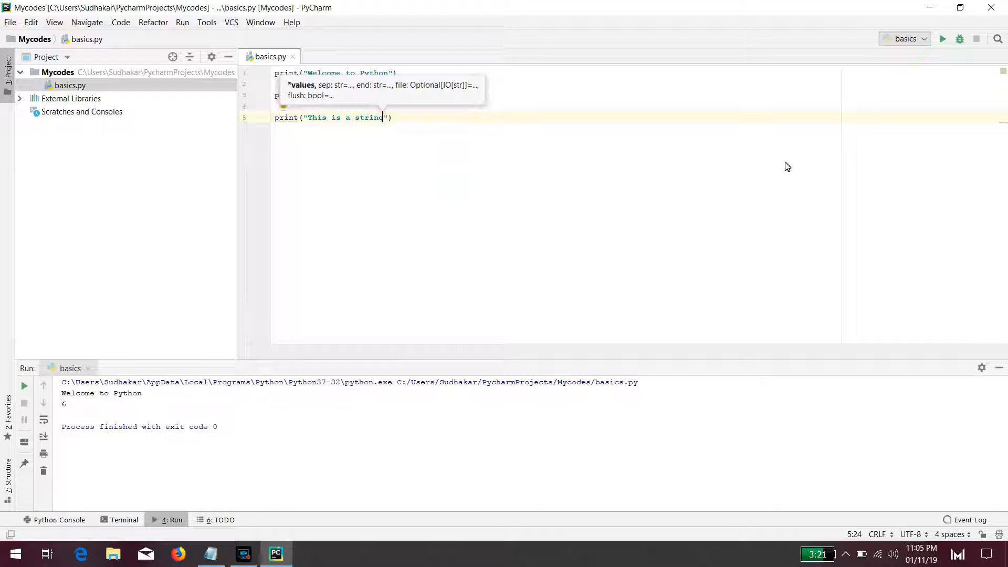
Step: Run the basics script with the new string statement and review the console output of all three print statements
right_click(600, 172)
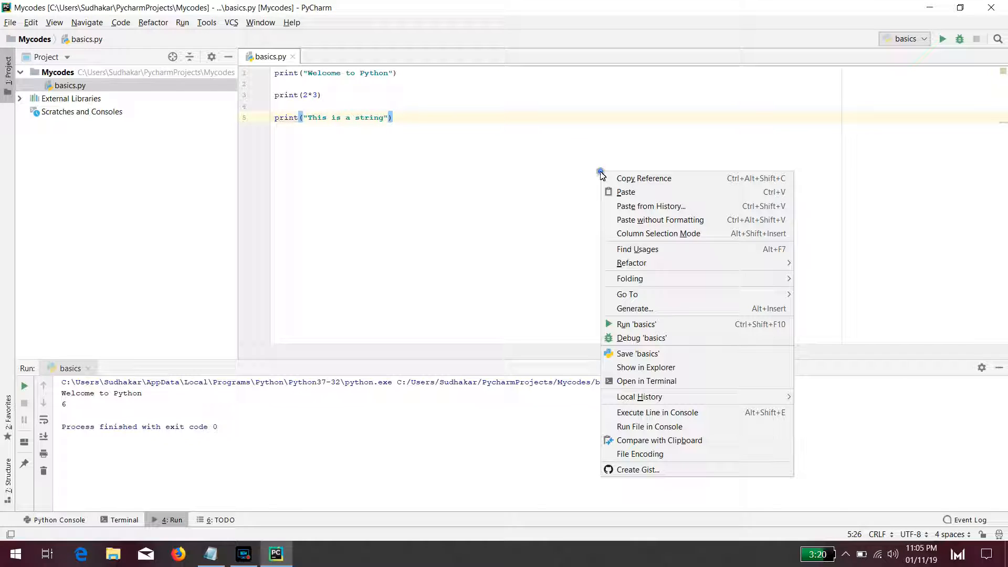
click(714, 325)
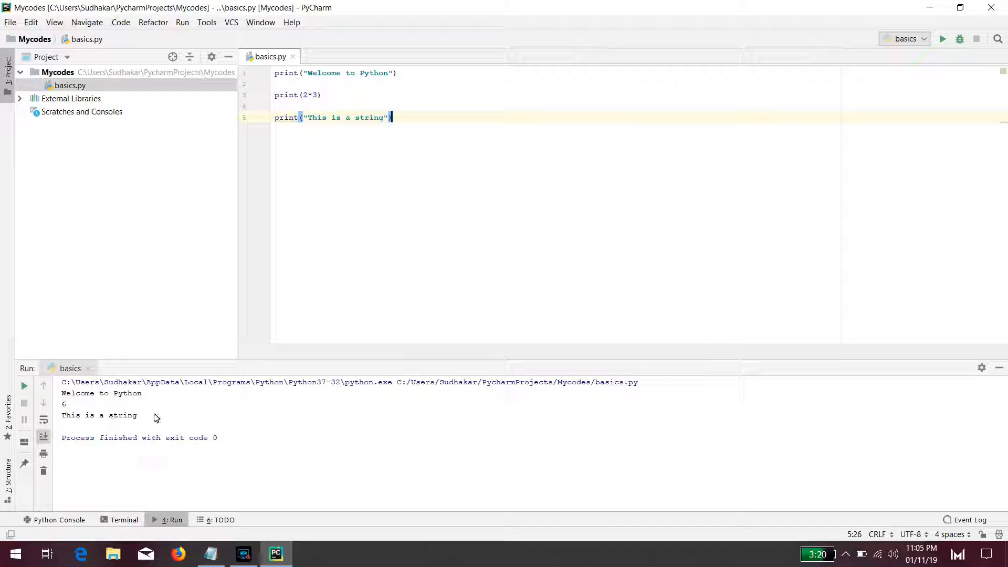
drag(155, 415, 59, 388)
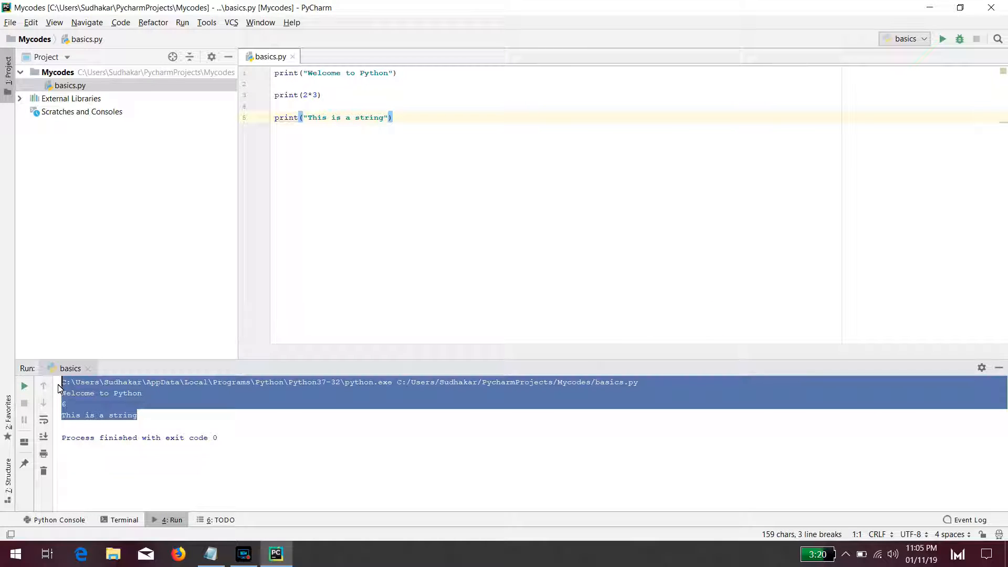
click(91, 390)
click(388, 238)
key(Right)
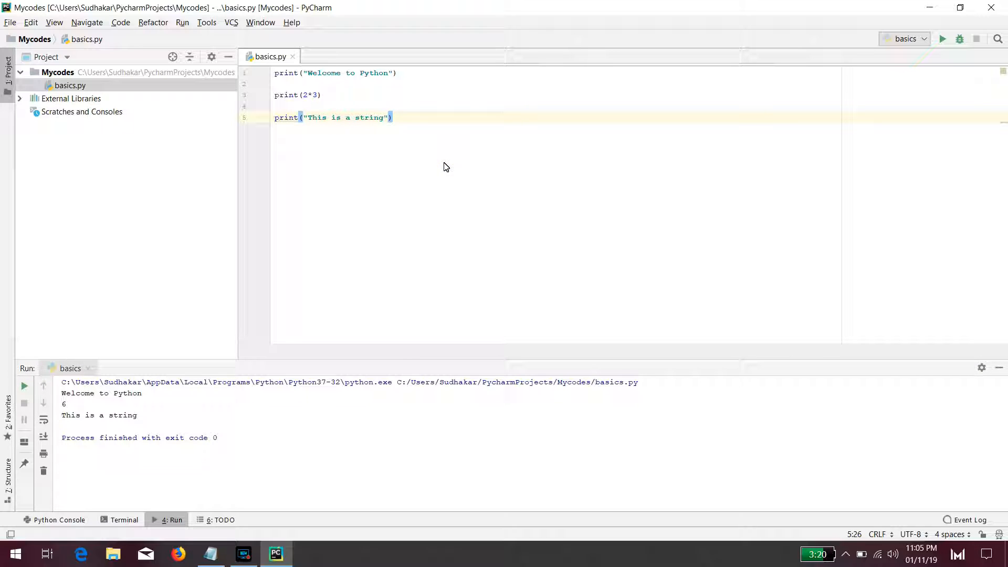
mouse_move(243, 554)
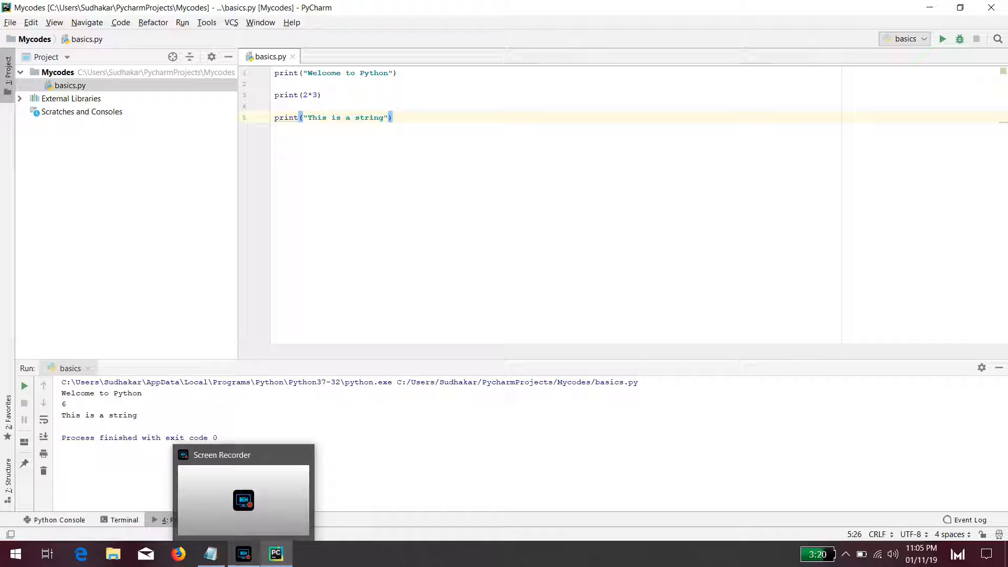